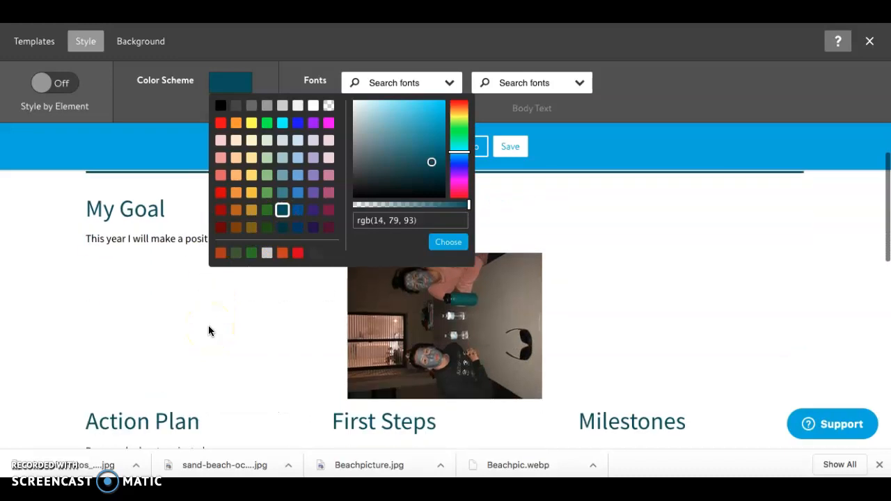
Step: Set the site's color scheme to the light orange swatch, rgb(247, 178, 100), after trying pale teal and rust
{"action": "scroll", "coordinate": [209, 327], "scroll_direction": "up", "scroll_amount": 9}
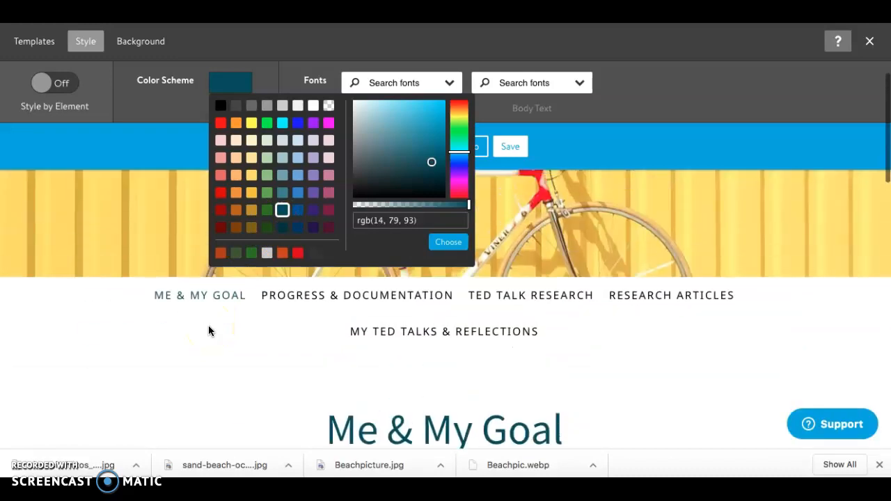
{"action": "scroll", "coordinate": [208, 330], "scroll_direction": "down", "scroll_amount": 4}
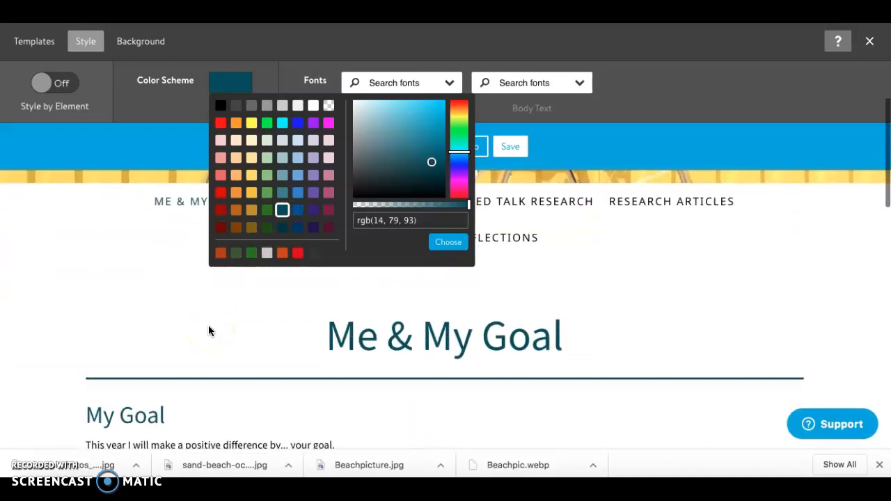
{"action": "left_click", "coordinate": [283, 162]}
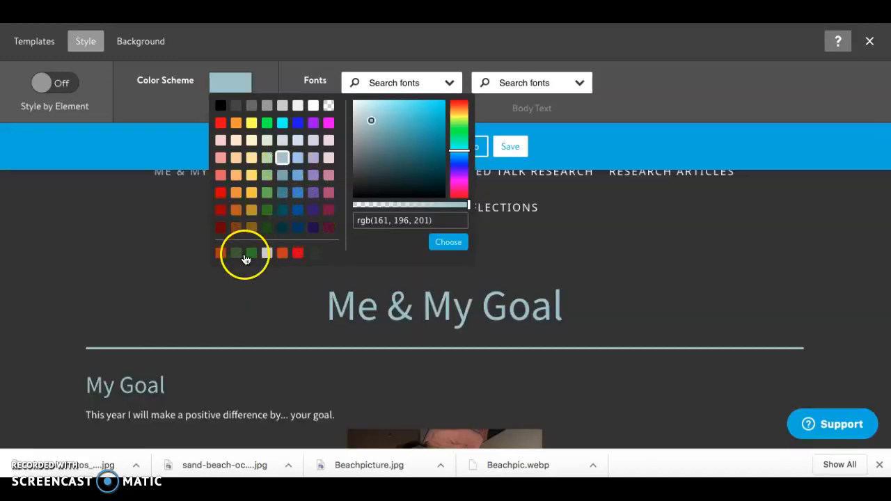
{"action": "left_click", "coordinate": [220, 255]}
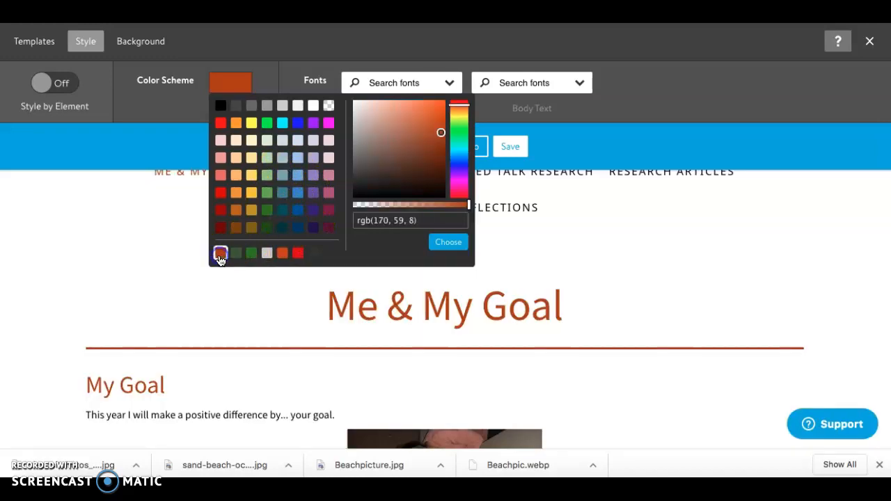
{"action": "left_click", "coordinate": [236, 176]}
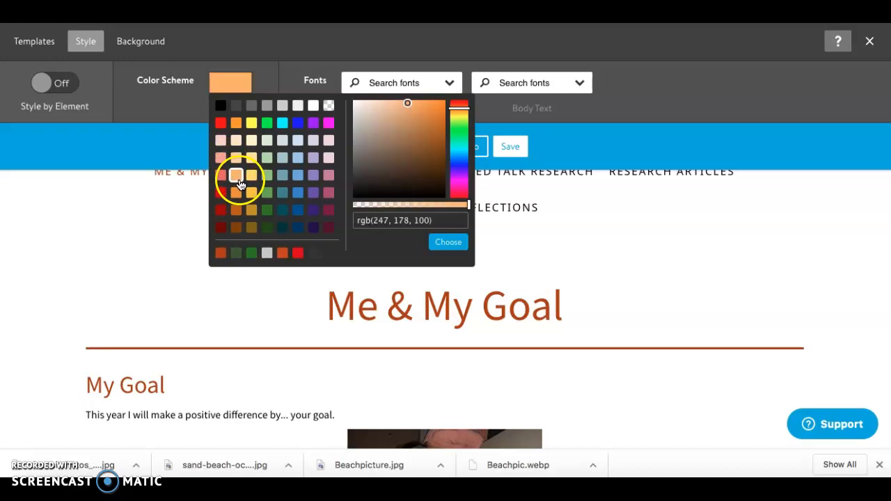
{"action": "left_click", "coordinate": [447, 244]}
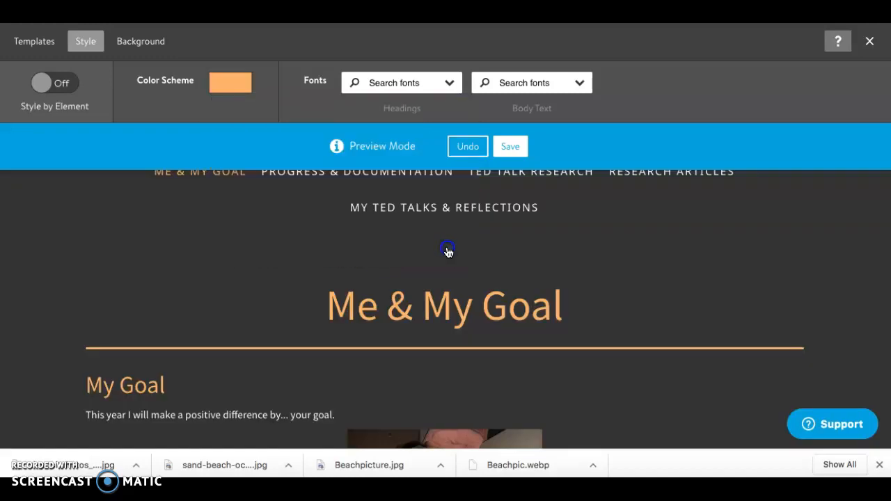
Step: Set the headings font to Alata
{"action": "left_click", "coordinate": [448, 85]}
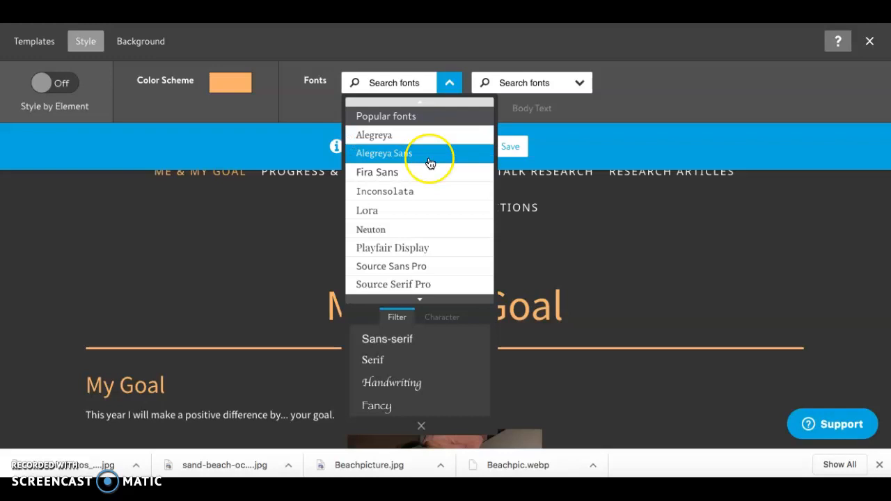
{"action": "scroll", "coordinate": [428, 161], "scroll_direction": "down", "scroll_amount": 5}
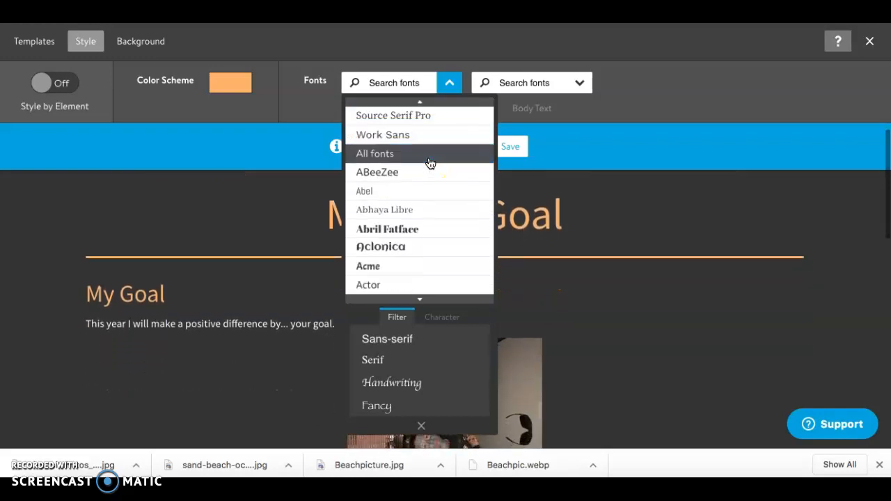
{"action": "scroll", "coordinate": [429, 162], "scroll_direction": "down", "scroll_amount": 3}
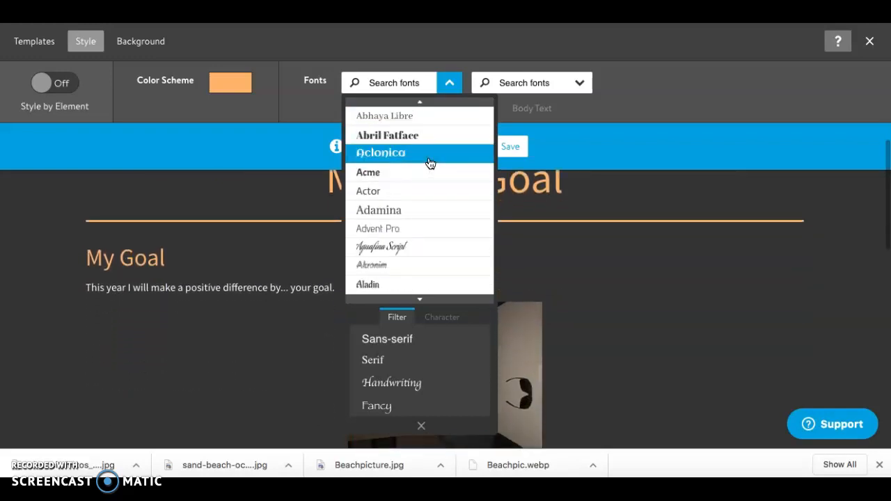
{"action": "scroll", "coordinate": [429, 163], "scroll_direction": "down", "scroll_amount": 1}
{"action": "scroll", "coordinate": [430, 162], "scroll_direction": "down", "scroll_amount": 2}
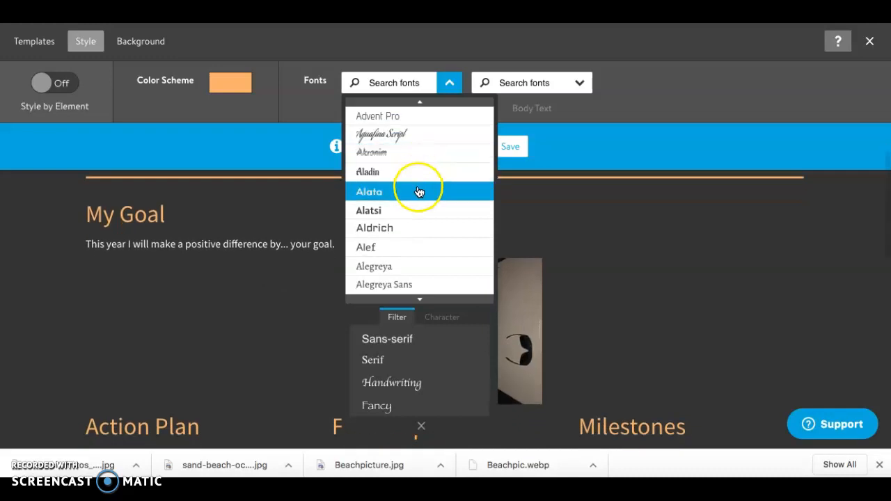
{"action": "left_click", "coordinate": [419, 192]}
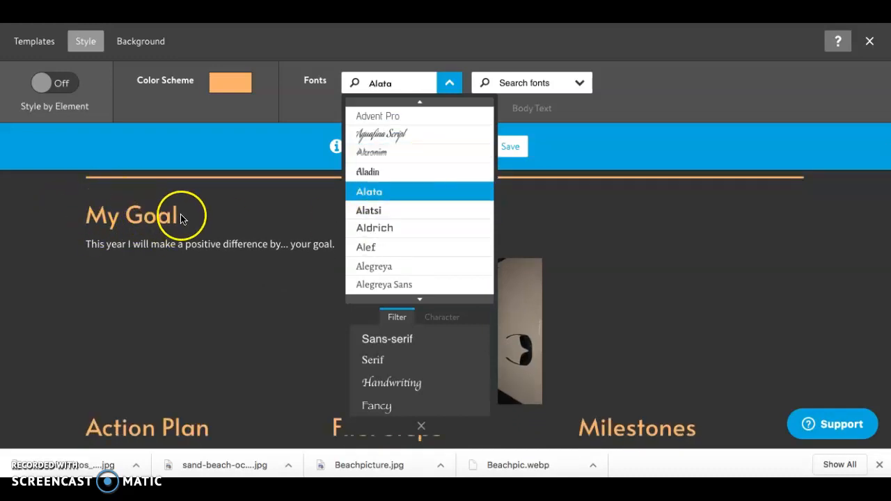
{"action": "scroll", "coordinate": [411, 254], "scroll_direction": "down", "scroll_amount": 1}
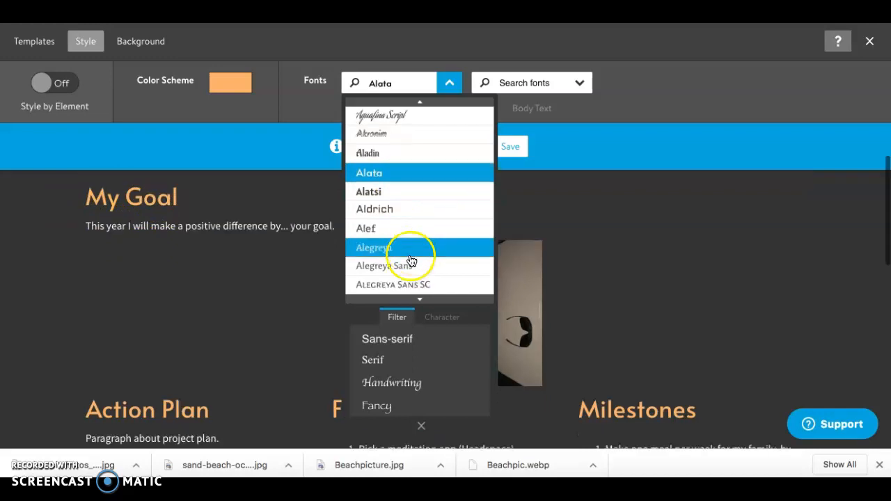
{"action": "left_click", "coordinate": [421, 427]}
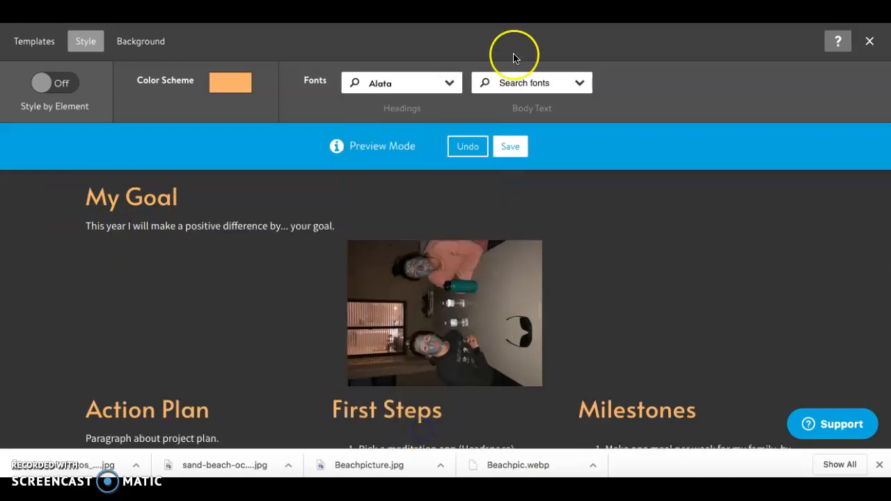
Step: Set the body text font to Amiko and check it in the page preview
{"action": "left_click", "coordinate": [549, 92]}
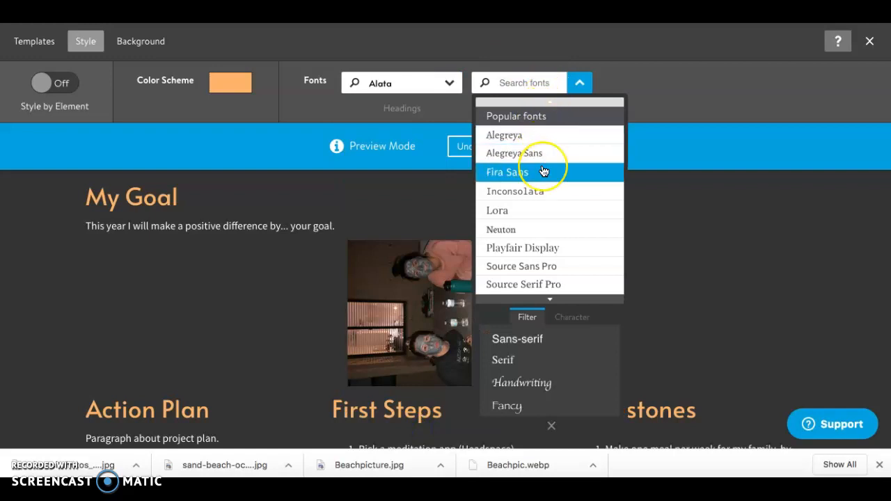
{"action": "scroll", "coordinate": [543, 172], "scroll_direction": "down", "scroll_amount": 5}
{"action": "scroll", "coordinate": [543, 172], "scroll_direction": "down", "scroll_amount": 5}
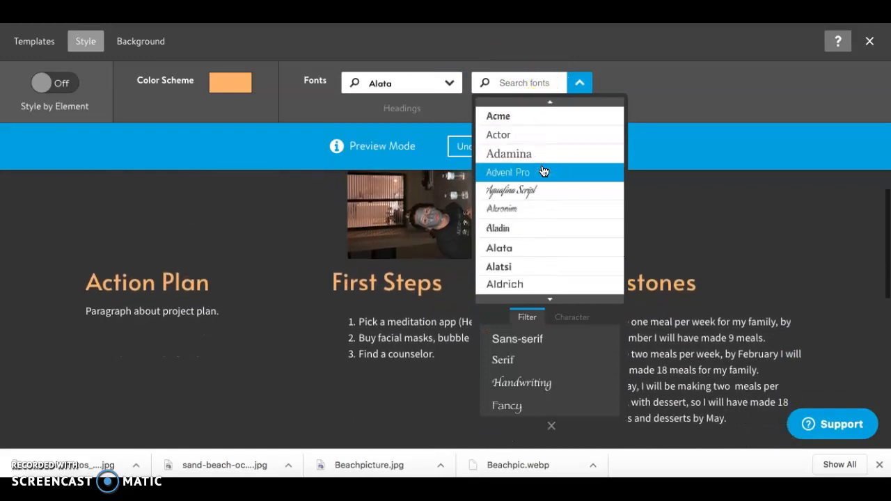
{"action": "scroll", "coordinate": [543, 172], "scroll_direction": "down", "scroll_amount": 5}
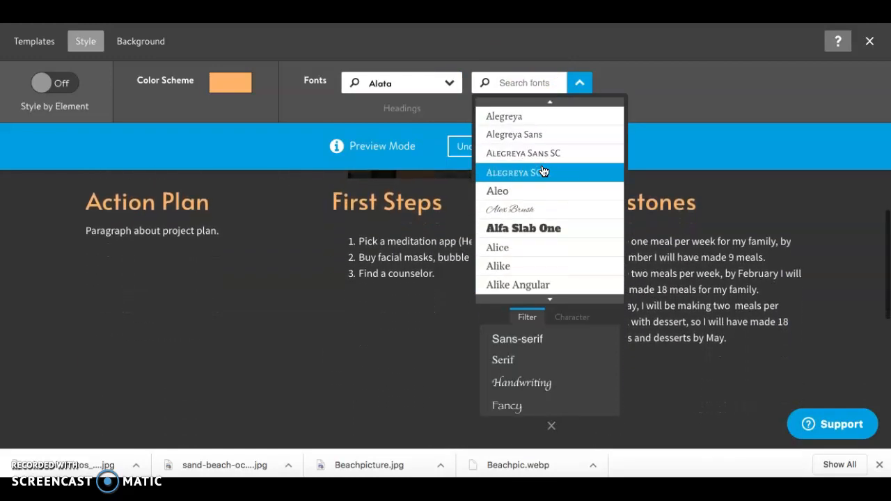
{"action": "scroll", "coordinate": [543, 172], "scroll_direction": "down", "scroll_amount": 5}
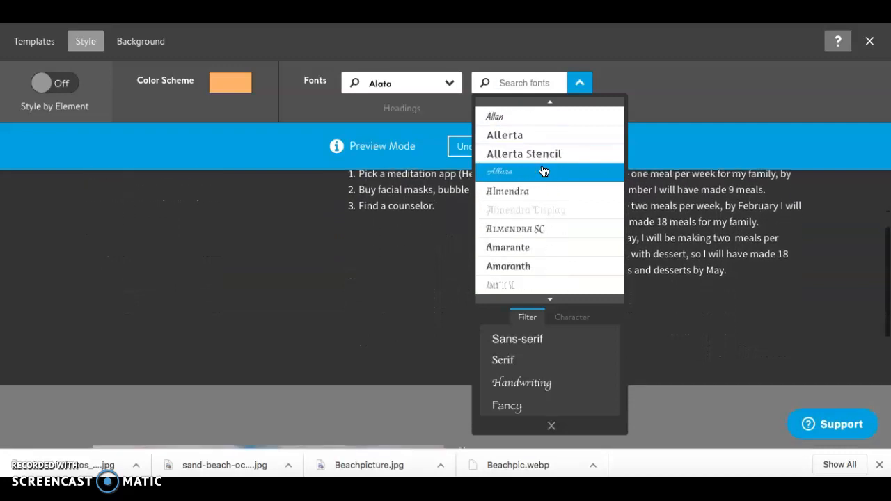
{"action": "scroll", "coordinate": [543, 172], "scroll_direction": "down", "scroll_amount": 3}
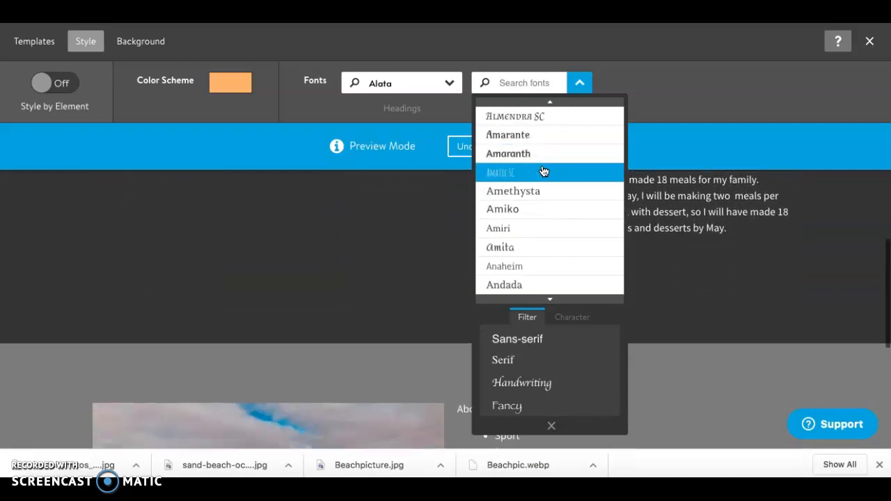
{"action": "left_click", "coordinate": [544, 210]}
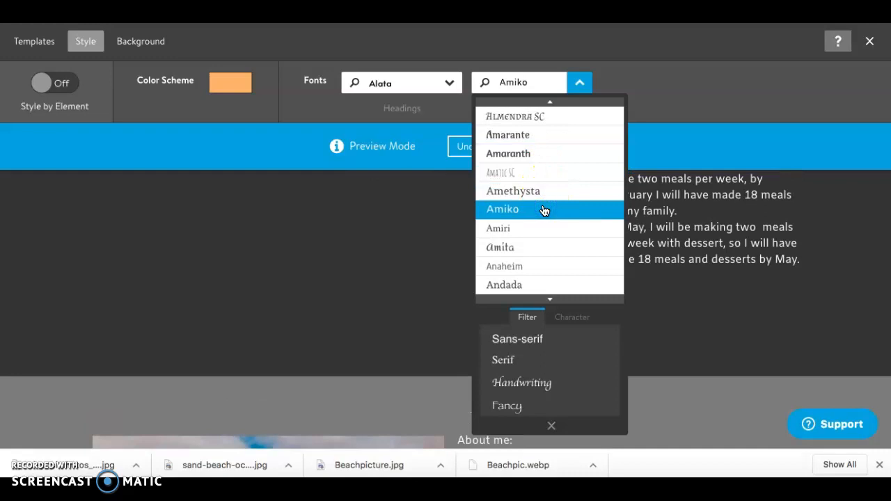
{"action": "scroll", "coordinate": [426, 252], "scroll_direction": "up", "scroll_amount": 3}
{"action": "scroll", "coordinate": [427, 253], "scroll_direction": "up", "scroll_amount": 1}
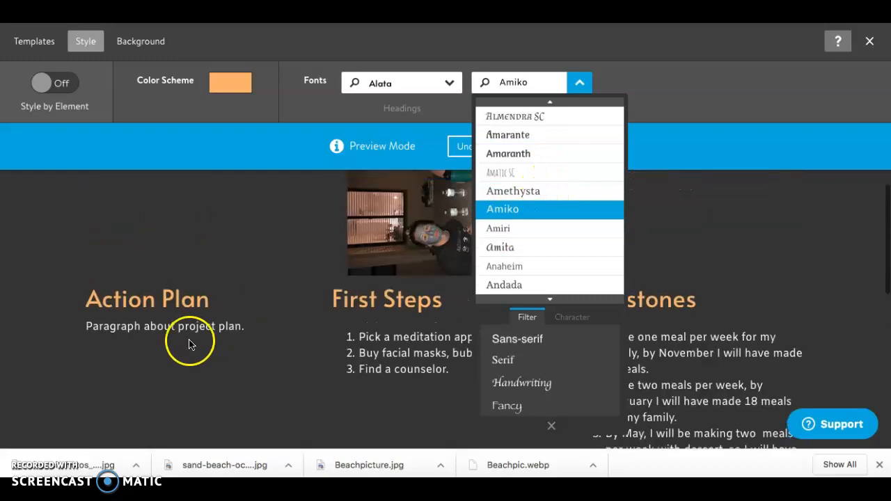
{"action": "scroll", "coordinate": [241, 339], "scroll_direction": "up", "scroll_amount": 5}
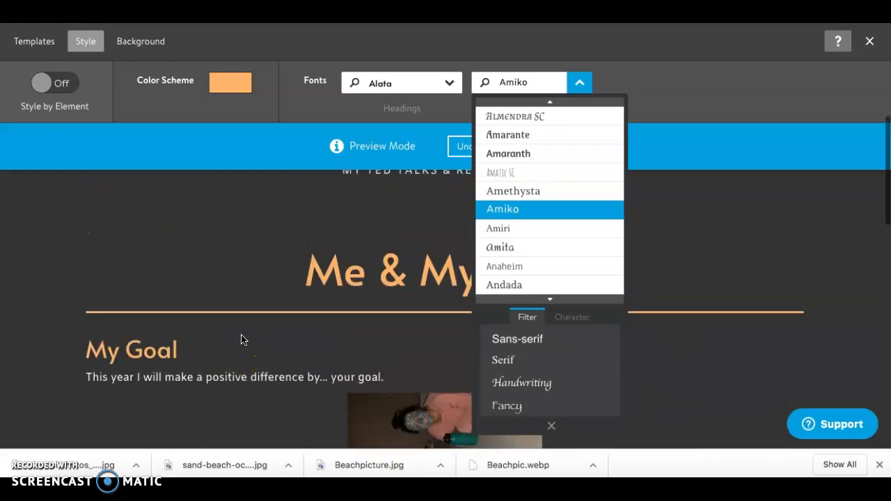
Step: Try the script font Arizonia for the body text
{"action": "scroll", "coordinate": [541, 221], "scroll_direction": "down", "scroll_amount": 5}
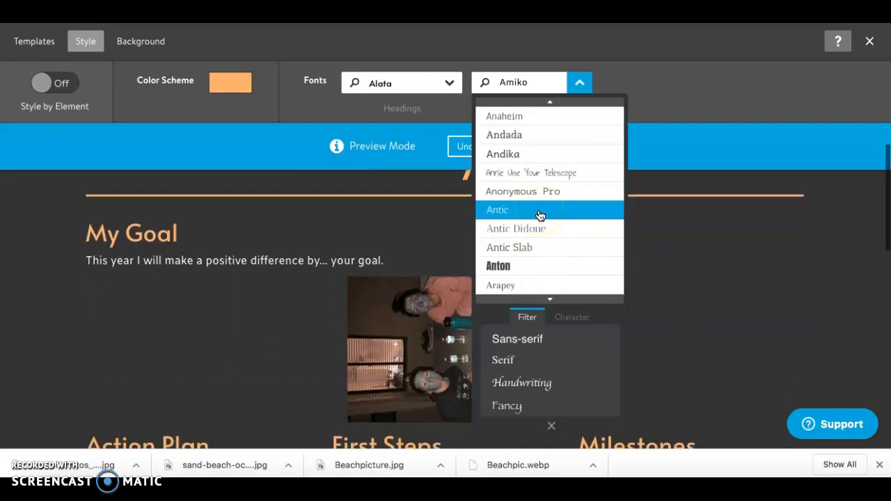
{"action": "scroll", "coordinate": [540, 216], "scroll_direction": "down", "scroll_amount": 5}
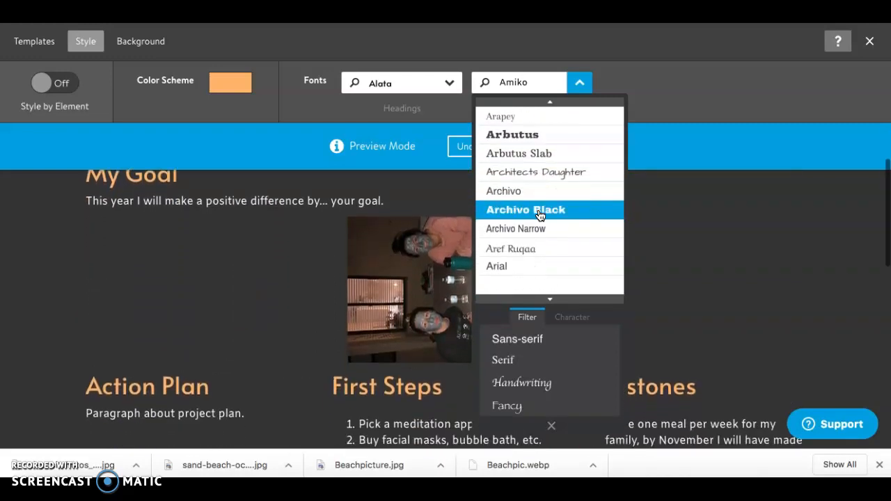
{"action": "left_click", "coordinate": [538, 227]}
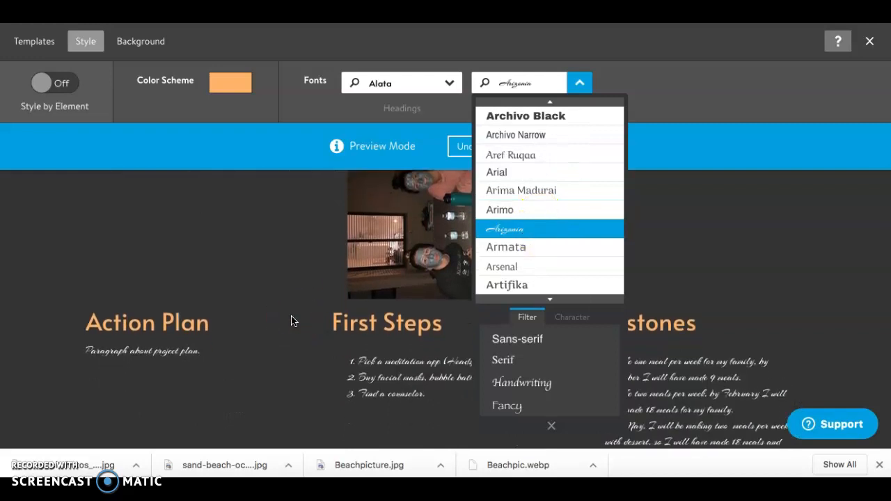
{"action": "scroll", "coordinate": [291, 321], "scroll_direction": "up", "scroll_amount": 1}
{"action": "left_click", "coordinate": [503, 239]}
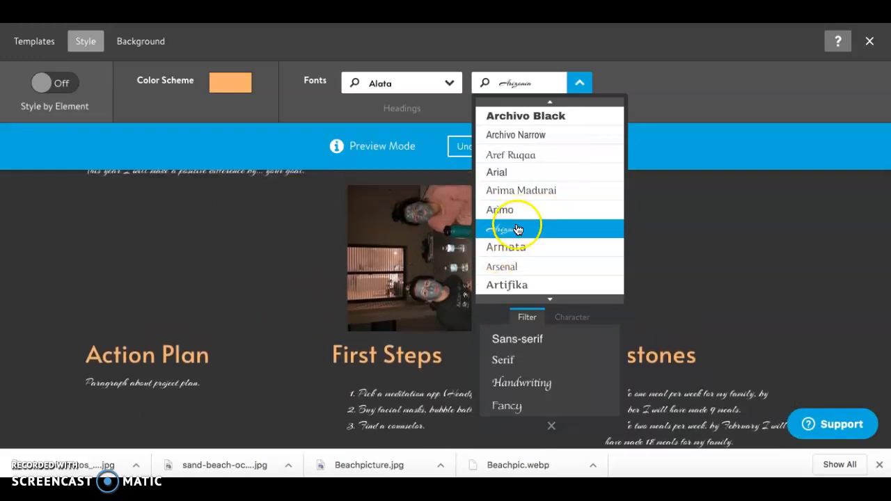
Step: Change the body text font back to Amiko and save the style changes
{"action": "scroll", "coordinate": [529, 231], "scroll_direction": "up", "scroll_amount": 2}
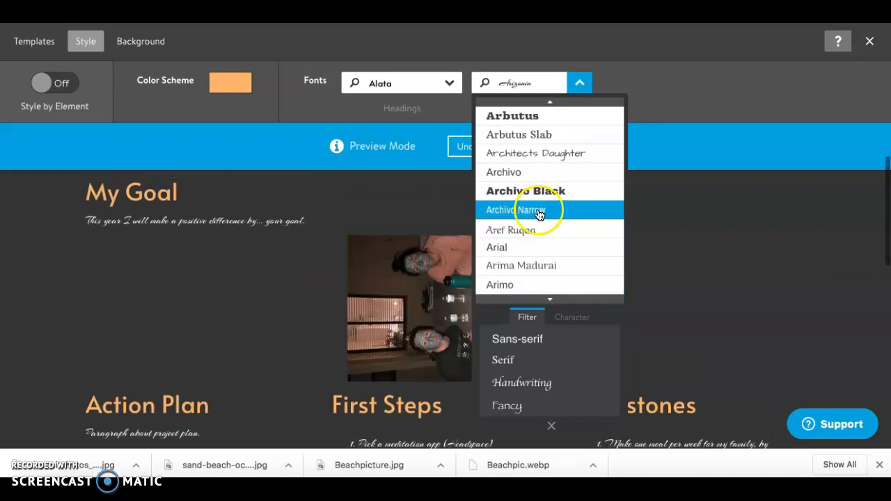
{"action": "scroll", "coordinate": [535, 185], "scroll_direction": "up", "scroll_amount": 3}
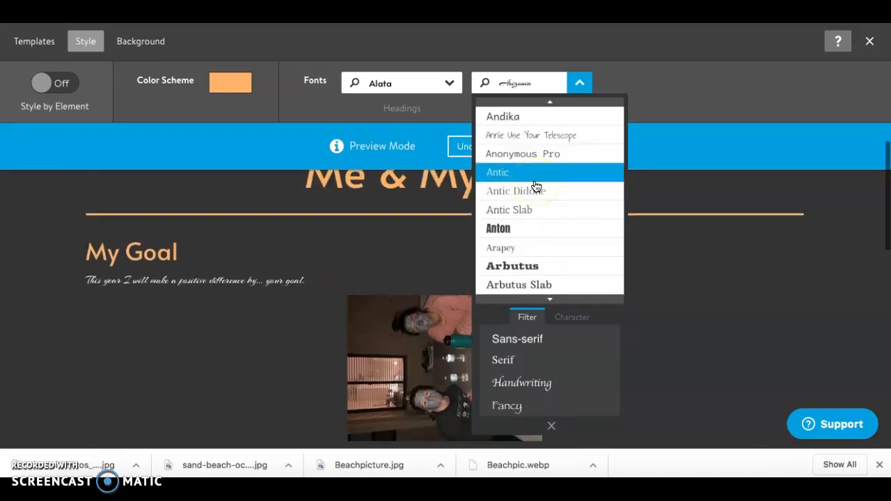
{"action": "scroll", "coordinate": [536, 186], "scroll_direction": "up", "scroll_amount": 1}
{"action": "left_click", "coordinate": [549, 161]}
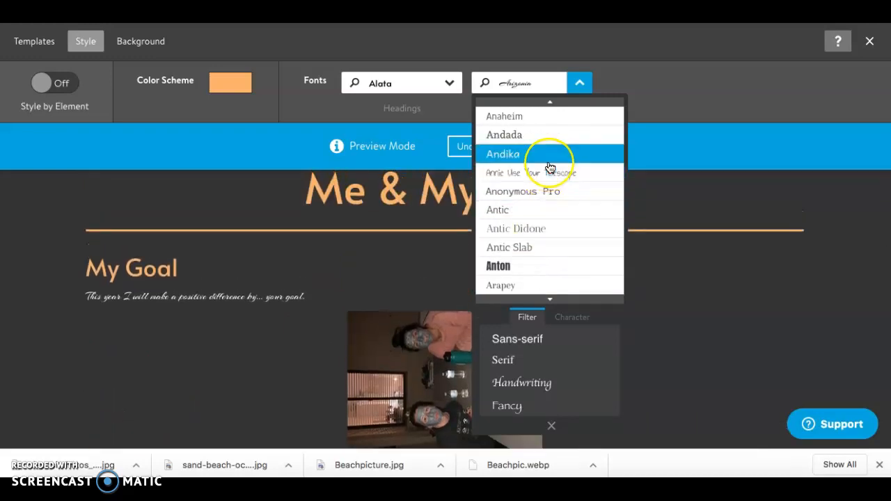
{"action": "scroll", "coordinate": [550, 167], "scroll_direction": "up", "scroll_amount": 2}
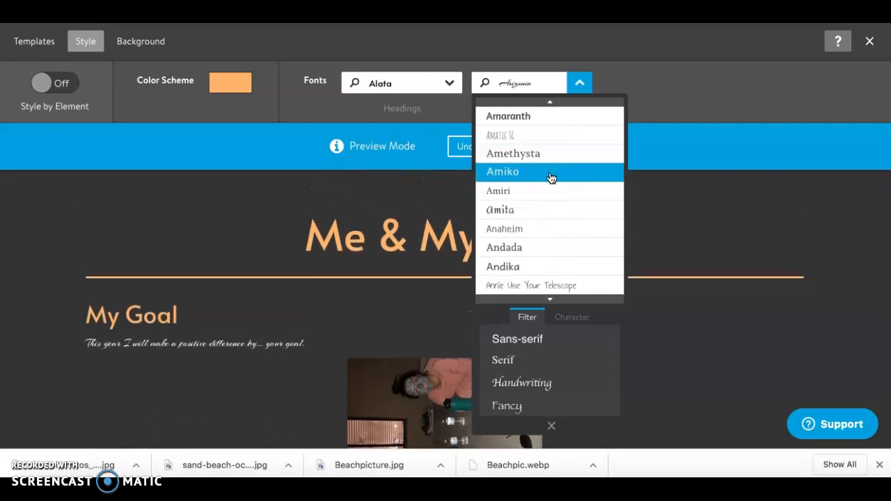
{"action": "left_click", "coordinate": [551, 177]}
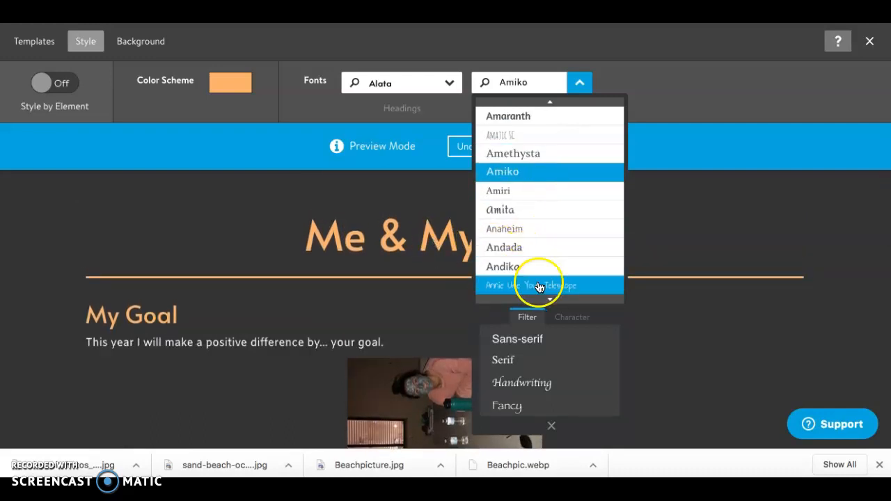
{"action": "left_click", "coordinate": [552, 427]}
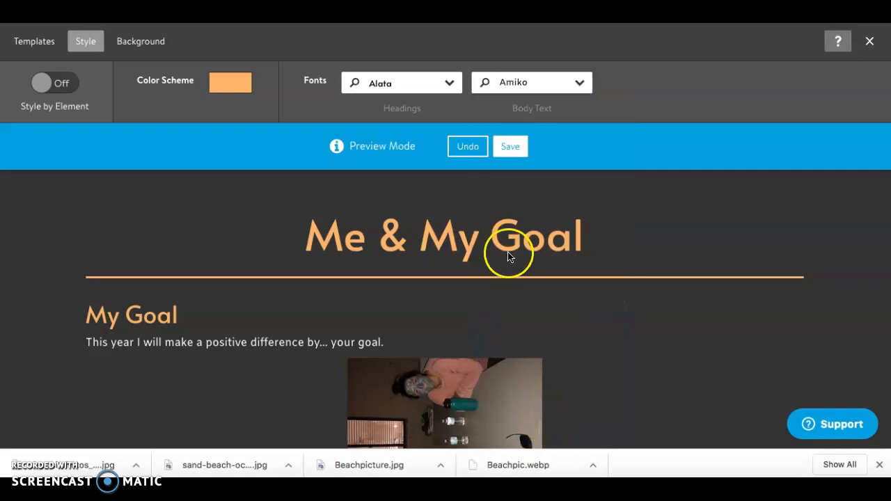
{"action": "left_click", "coordinate": [512, 148]}
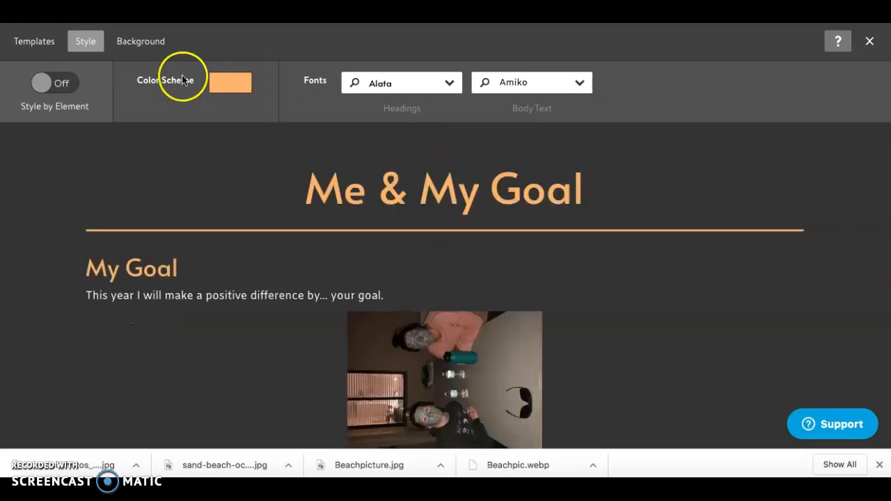
Step: Delete the yellow wall and bicycle photo from the site's backgrounds
{"action": "left_click", "coordinate": [148, 45]}
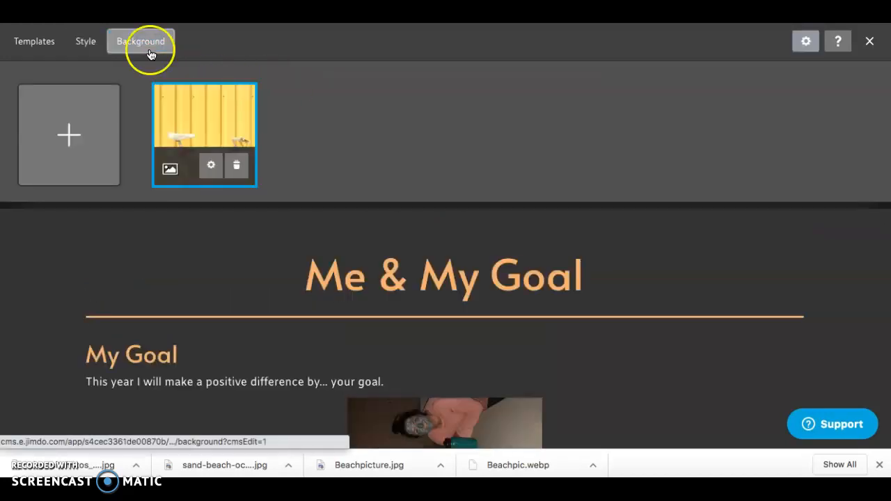
{"action": "left_click", "coordinate": [237, 167]}
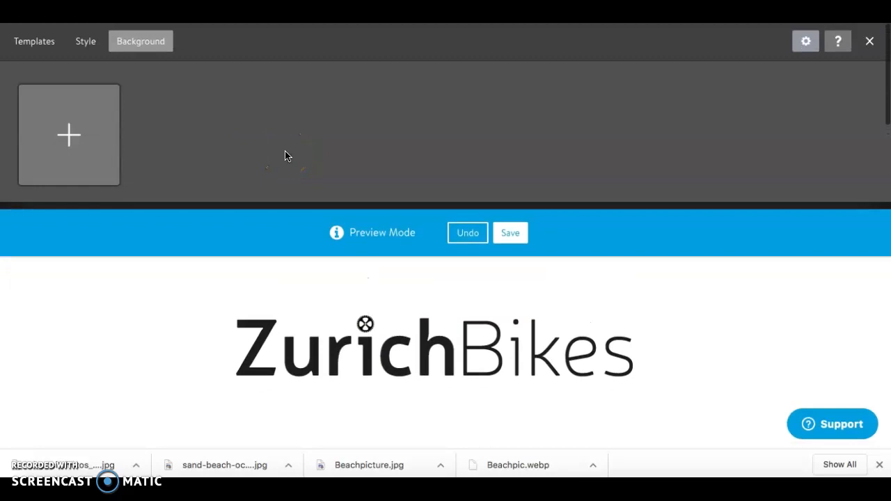
Step: Add the photo sculptural-houseplants.jpg from the computer as the site's new background
{"action": "left_click", "coordinate": [72, 139]}
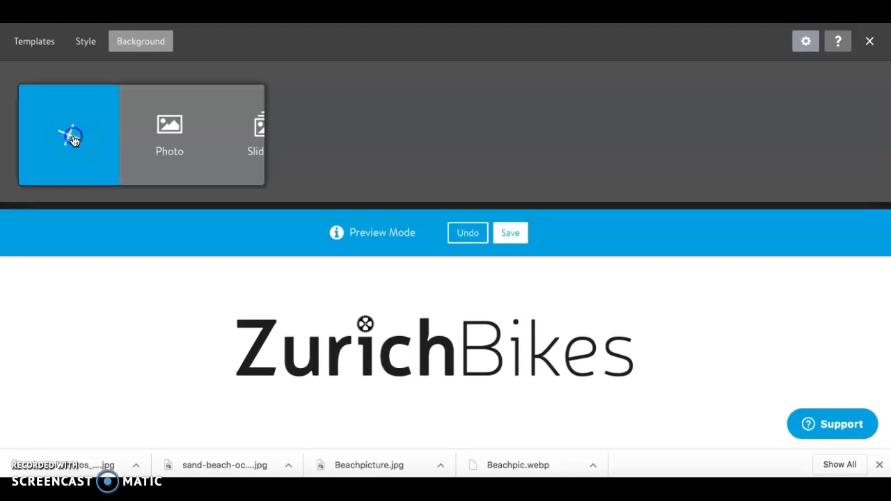
{"action": "left_click", "coordinate": [161, 135]}
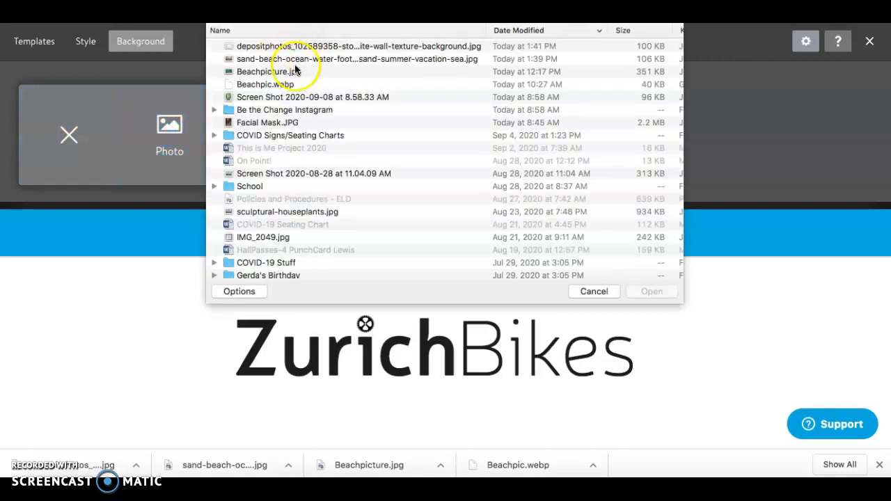
{"action": "scroll", "coordinate": [302, 111], "scroll_direction": "down", "scroll_amount": 5}
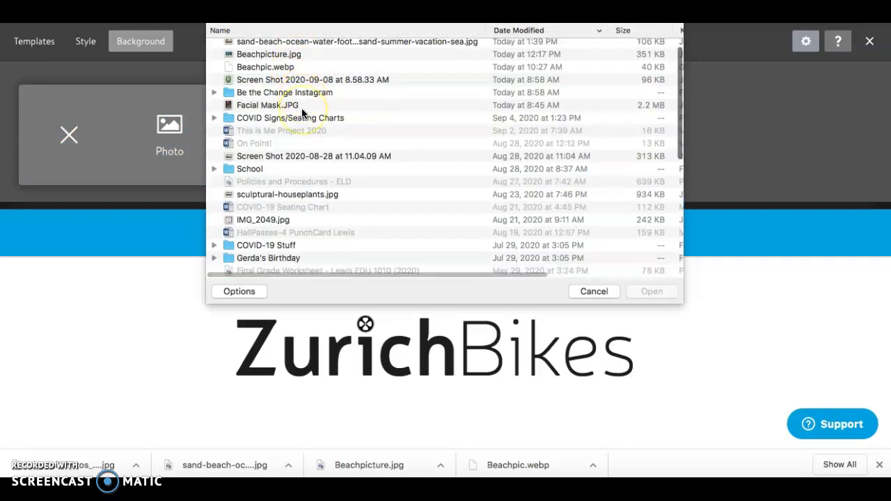
{"action": "scroll", "coordinate": [301, 113], "scroll_direction": "up", "scroll_amount": 5}
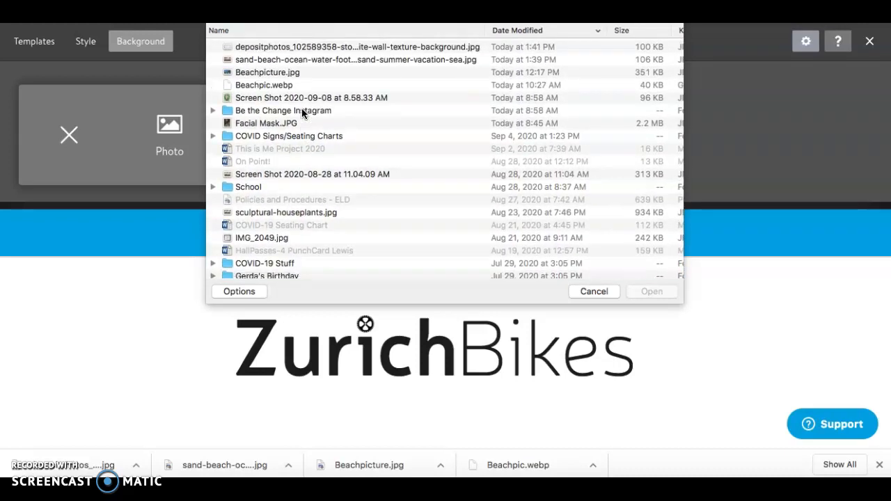
{"action": "scroll", "coordinate": [301, 110], "scroll_direction": "down", "scroll_amount": 8}
{"action": "scroll", "coordinate": [302, 113], "scroll_direction": "down", "scroll_amount": 10}
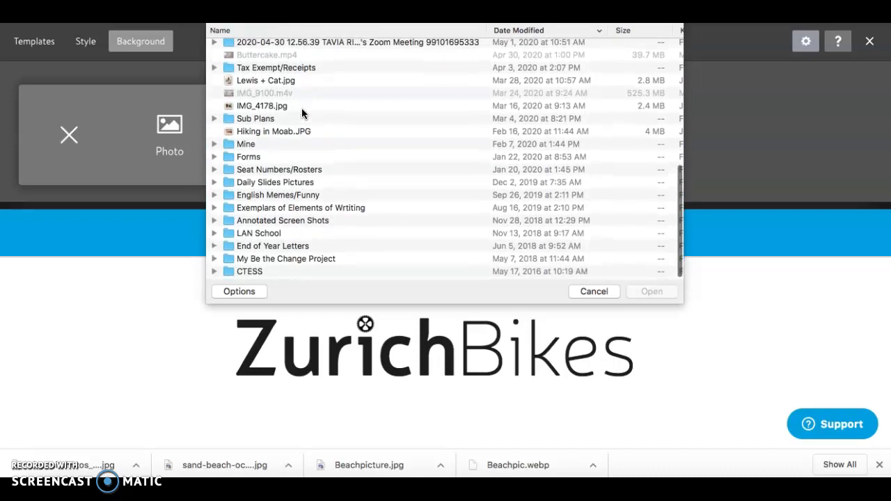
{"action": "scroll", "coordinate": [289, 123], "scroll_direction": "up", "scroll_amount": 3}
{"action": "scroll", "coordinate": [288, 131], "scroll_direction": "up", "scroll_amount": 5}
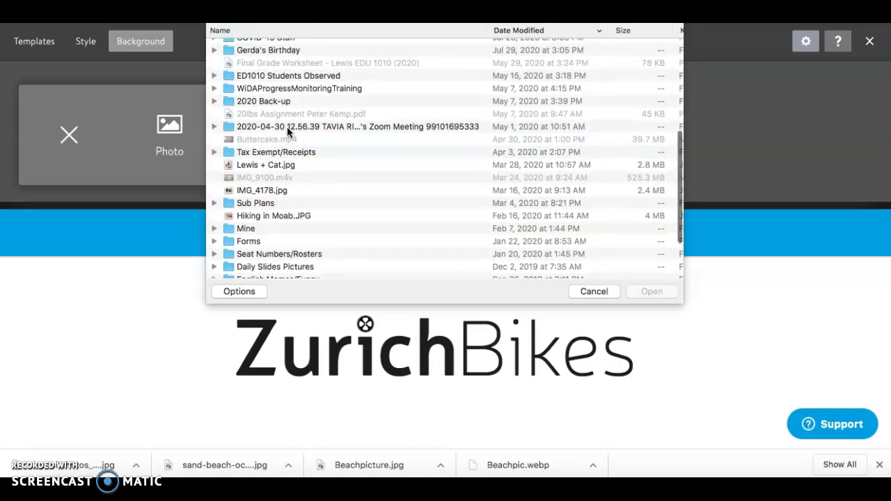
{"action": "scroll", "coordinate": [287, 125], "scroll_direction": "up", "scroll_amount": 2}
{"action": "left_click", "coordinate": [302, 101]}
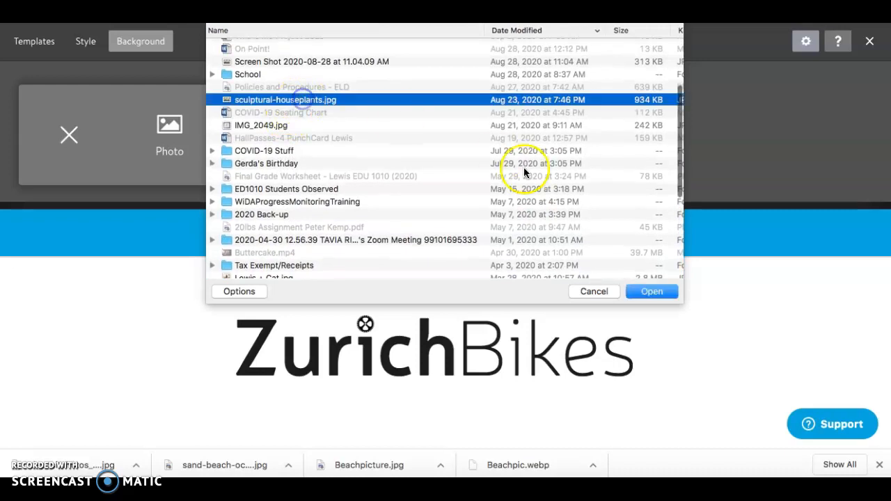
{"action": "left_click", "coordinate": [651, 290]}
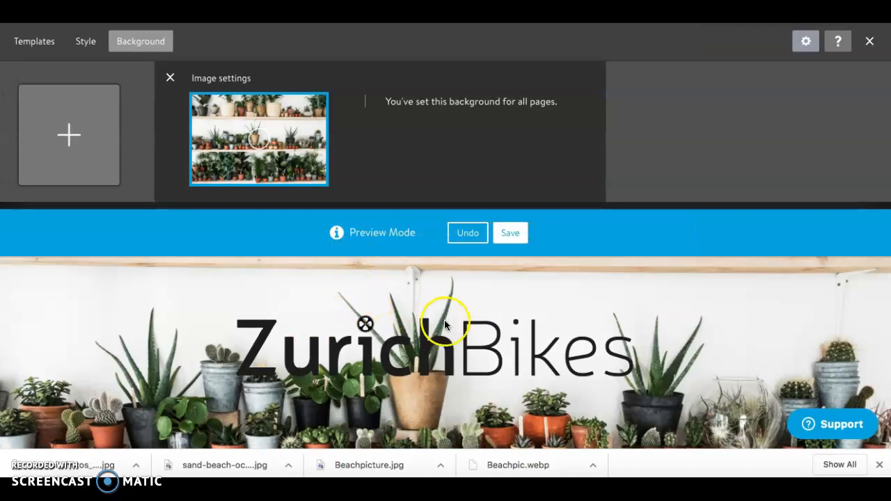
Step: Try moving the houseplant background's focal point up to the top shelf and check the header preview
{"action": "scroll", "coordinate": [441, 320], "scroll_direction": "down", "scroll_amount": 2}
{"action": "left_click_drag", "start_coordinate": [258, 140], "coordinate": [257, 132]}
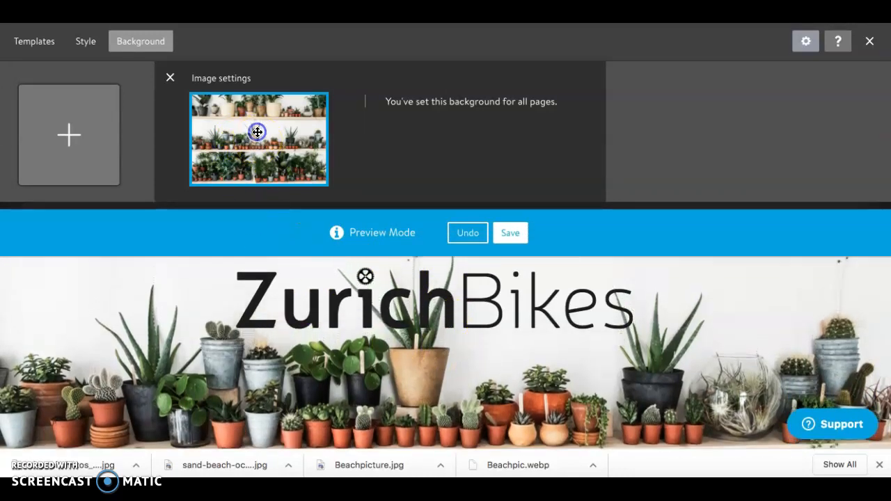
{"action": "scroll", "coordinate": [291, 285], "scroll_direction": "down", "scroll_amount": 5}
{"action": "left_click_drag", "start_coordinate": [252, 149], "coordinate": [261, 117]}
{"action": "scroll", "coordinate": [320, 298], "scroll_direction": "up", "scroll_amount": 3}
{"action": "scroll", "coordinate": [320, 299], "scroll_direction": "down", "scroll_amount": 4}
{"action": "scroll", "coordinate": [320, 304], "scroll_direction": "up", "scroll_amount": 3}
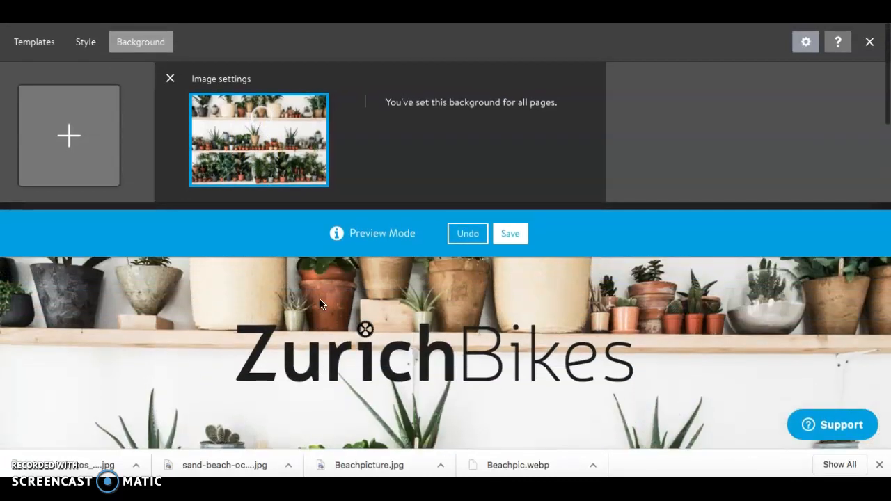
Step: Try the focal point at the bottom of the houseplant image and check the header preview
{"action": "left_click_drag", "start_coordinate": [261, 116], "coordinate": [259, 178]}
{"action": "scroll", "coordinate": [331, 334], "scroll_direction": "down", "scroll_amount": 4}
{"action": "scroll", "coordinate": [331, 334], "scroll_direction": "up", "scroll_amount": 3}
{"action": "scroll", "coordinate": [331, 334], "scroll_direction": "up", "scroll_amount": 1}
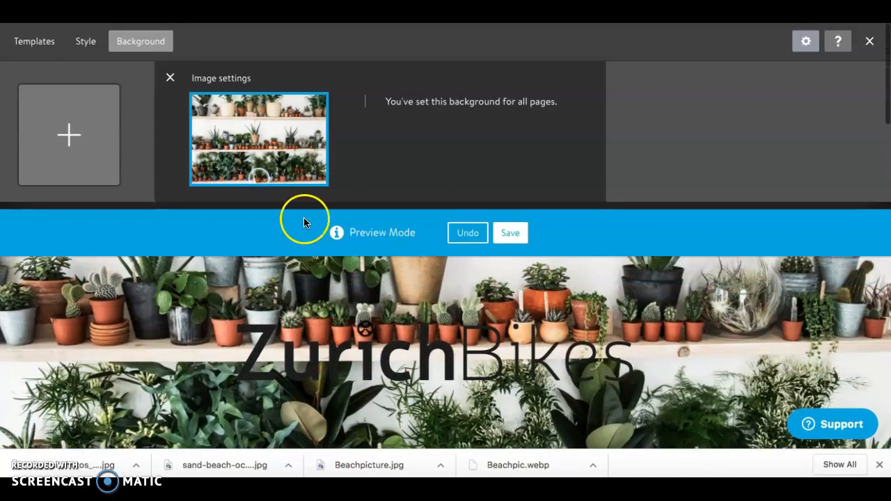
Step: Move the background's focal point back up to just below the top-shelf plants, check the page preview, and save the background
{"action": "left_click_drag", "start_coordinate": [259, 177], "coordinate": [264, 118]}
{"action": "scroll", "coordinate": [293, 360], "scroll_direction": "down", "scroll_amount": 3}
{"action": "scroll", "coordinate": [294, 359], "scroll_direction": "down", "scroll_amount": 2}
{"action": "scroll", "coordinate": [294, 360], "scroll_direction": "up", "scroll_amount": 2}
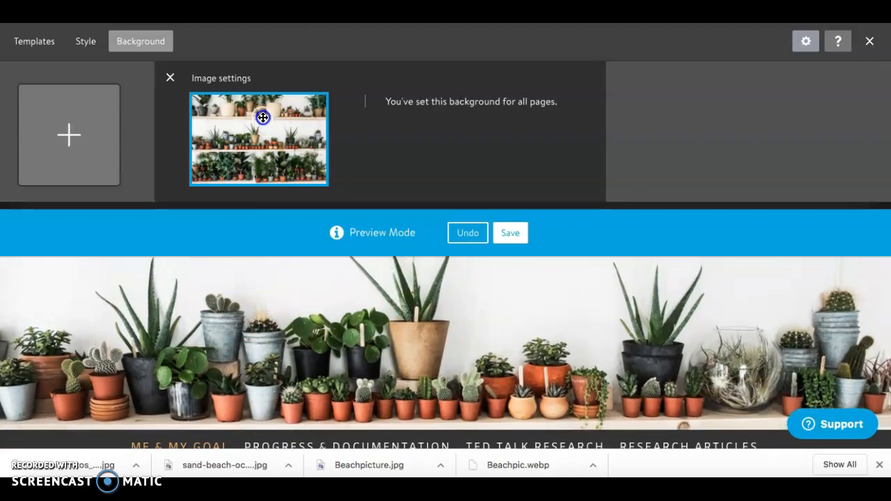
{"action": "left_click", "coordinate": [511, 235]}
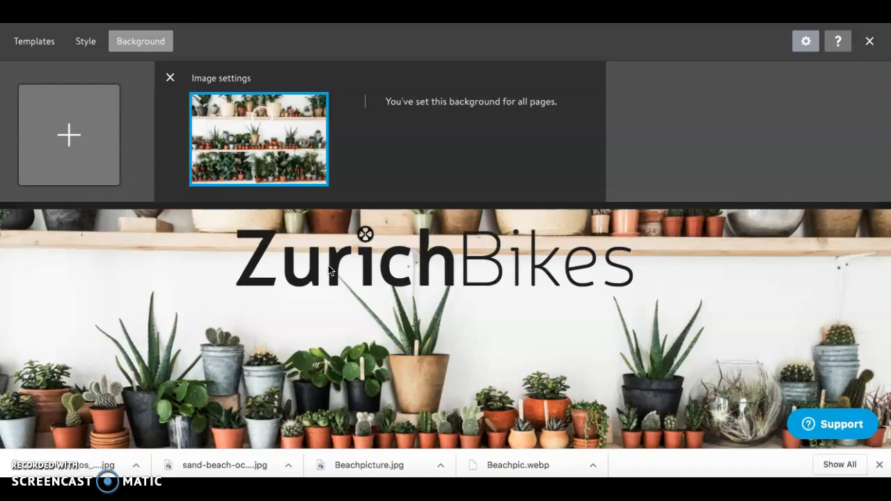
Step: Close the design settings after checking the page and delete the ZurichBikes logo from the header
{"action": "scroll", "coordinate": [302, 345], "scroll_direction": "down", "scroll_amount": 3}
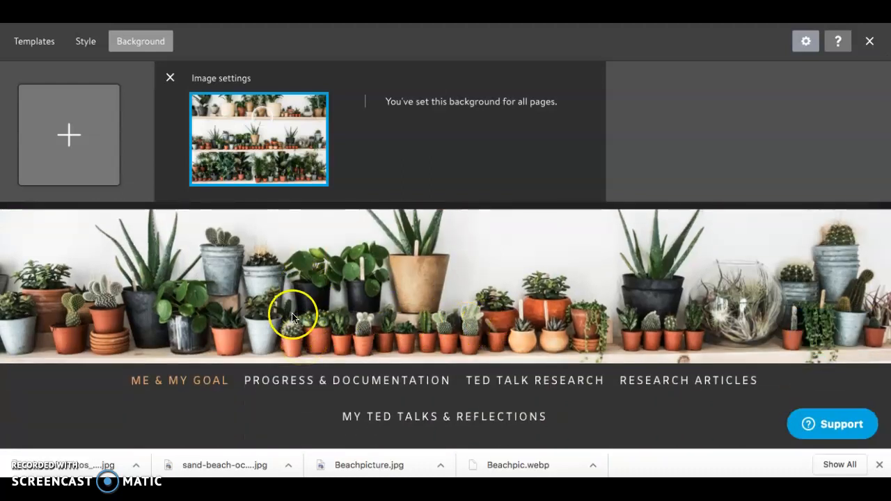
{"action": "scroll", "coordinate": [540, 200], "scroll_direction": "up", "scroll_amount": 3}
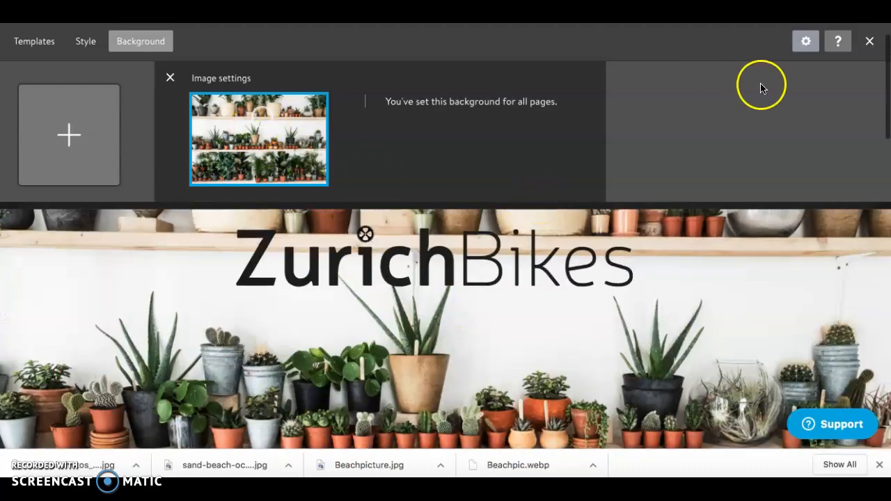
{"action": "left_click", "coordinate": [869, 41]}
{"action": "scroll", "coordinate": [324, 106], "scroll_direction": "up", "scroll_amount": 1}
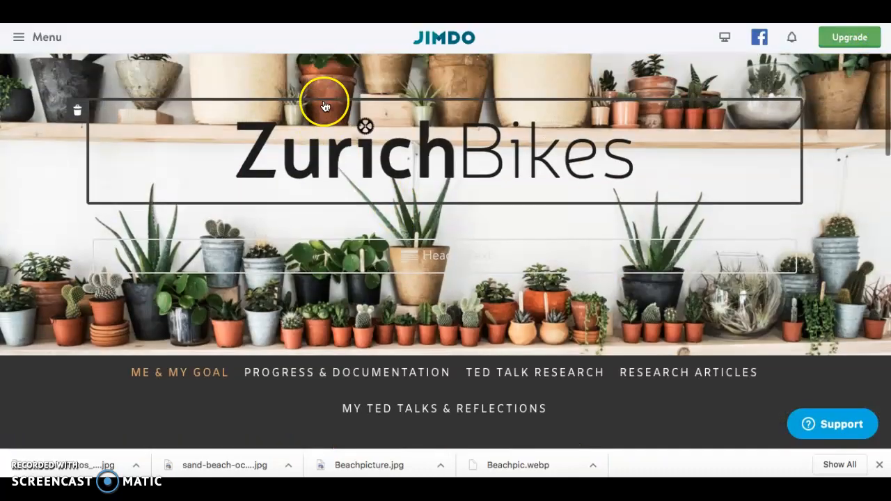
{"action": "left_click", "coordinate": [78, 110]}
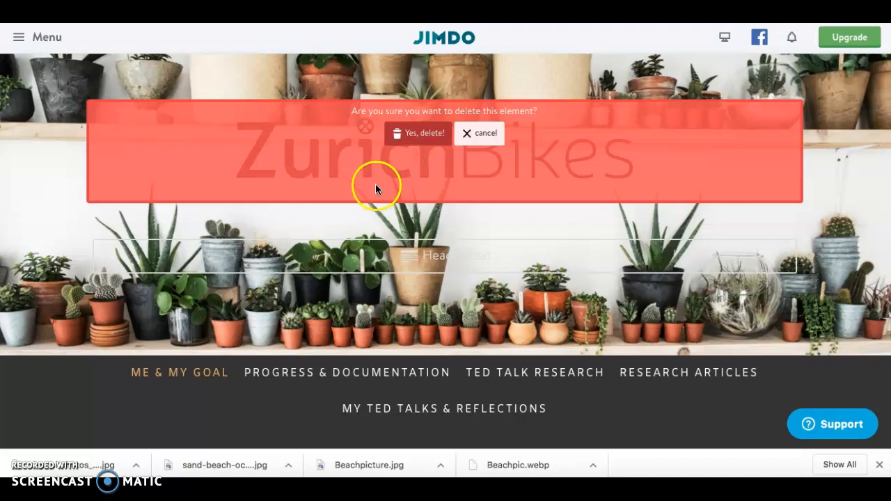
{"action": "left_click", "coordinate": [401, 137]}
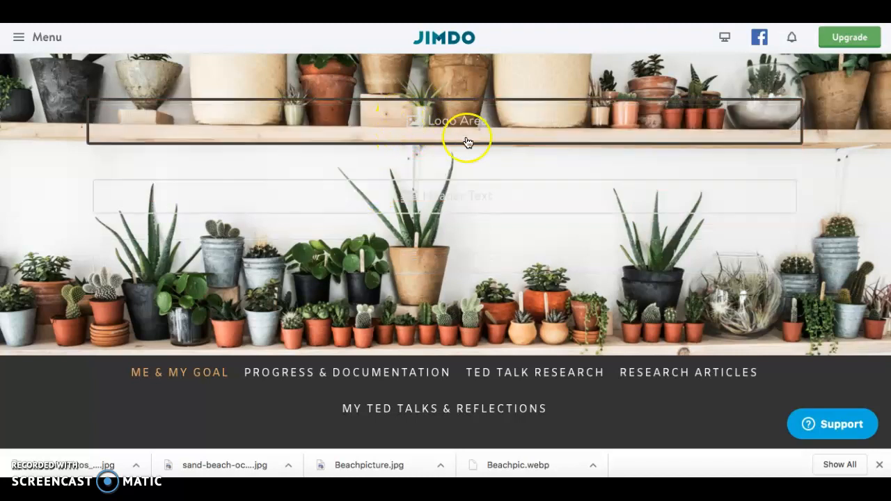
Step: Set the header text to the teacher's name followed by "Be the Change Project", with "2020-21" on a second line, and save it
{"action": "left_click", "coordinate": [460, 196]}
{"action": "type", "text": "M"}
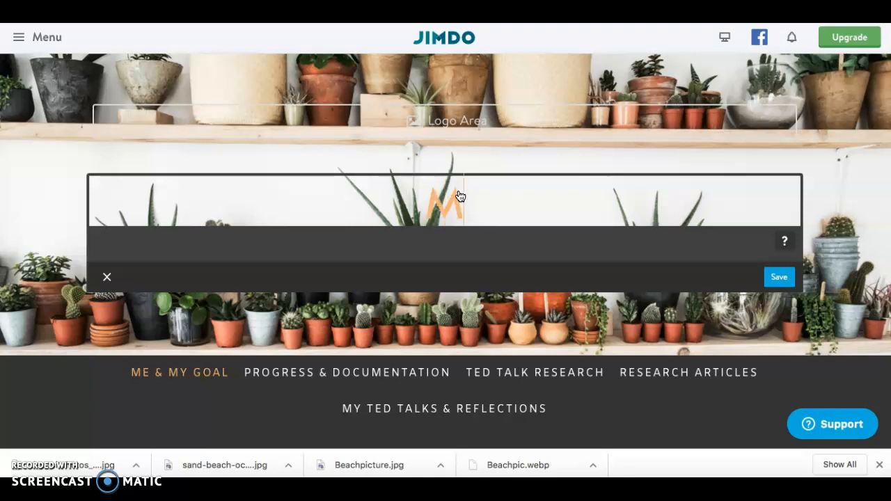
{"action": "type", "text": "s. Lewis"}
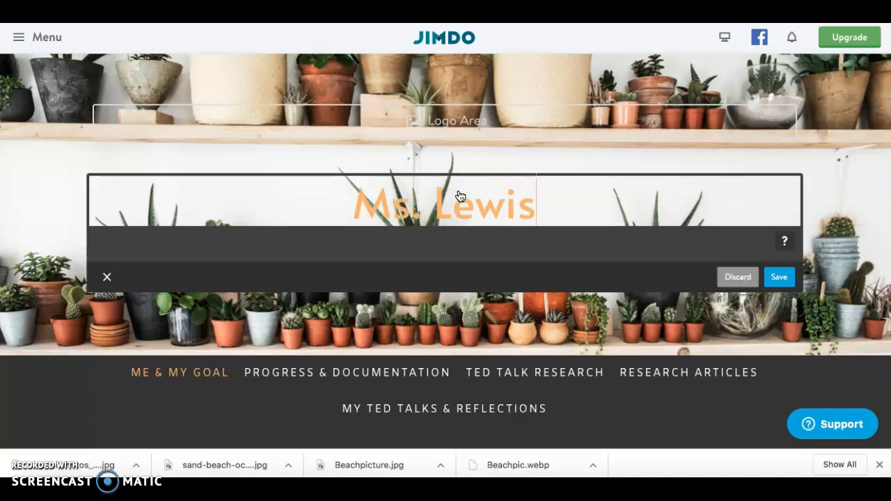
{"action": "type", "text": "' Be the C"}
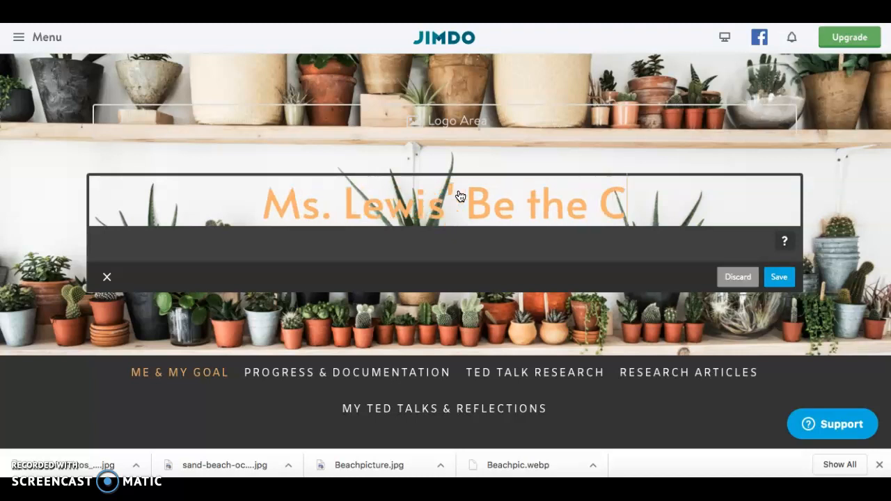
{"action": "type", "text": "hange Project"}
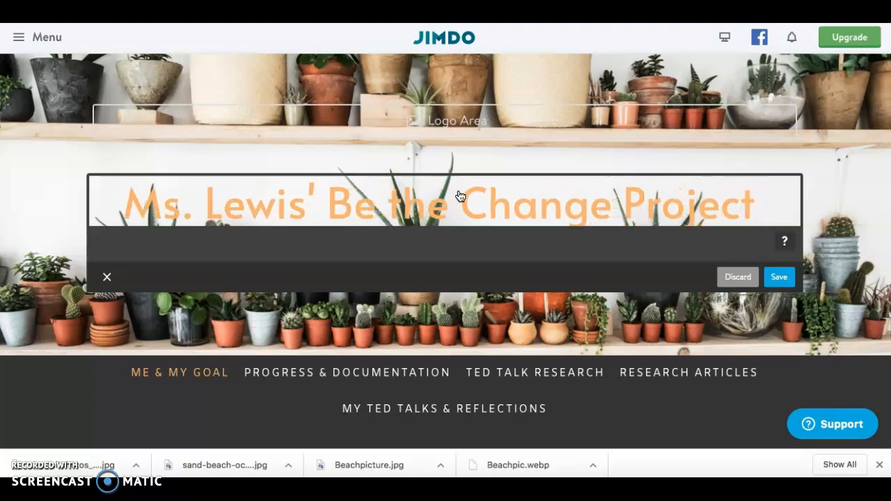
{"action": "key", "text": "Return"}
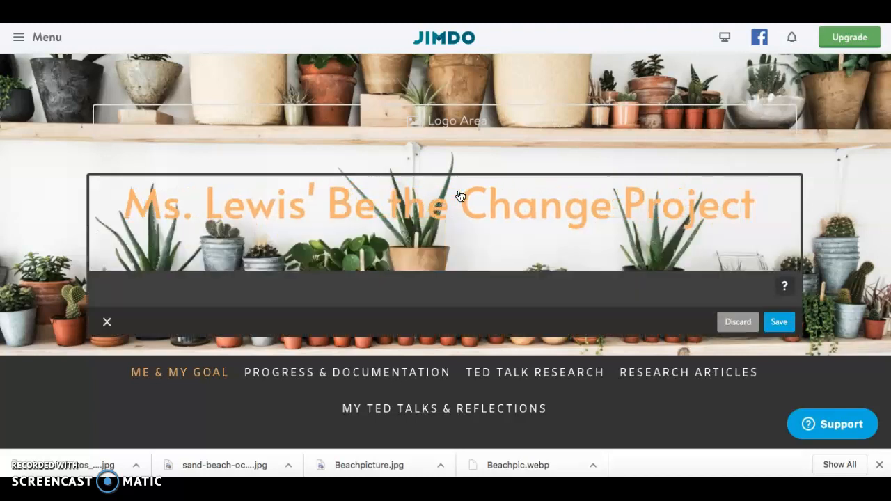
{"action": "type", "text": "2020-21"}
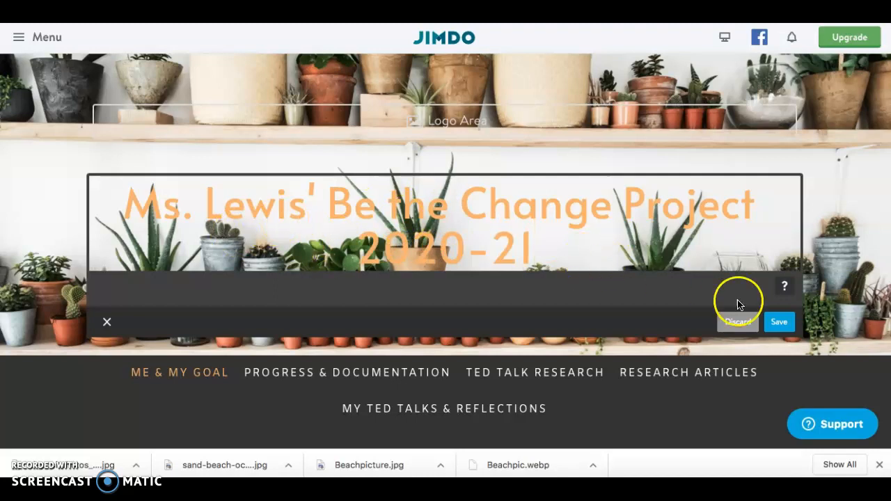
{"action": "left_click", "coordinate": [778, 321]}
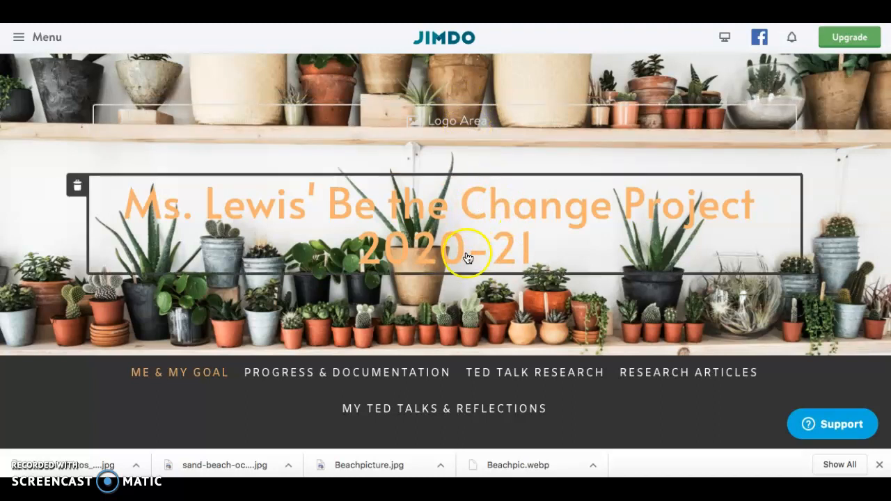
Step: Upload the JPG of the teacher with the cat from the computer into the empty logo area
{"action": "left_click", "coordinate": [453, 126]}
{"action": "scroll", "coordinate": [453, 128], "scroll_direction": "down", "scroll_amount": 2}
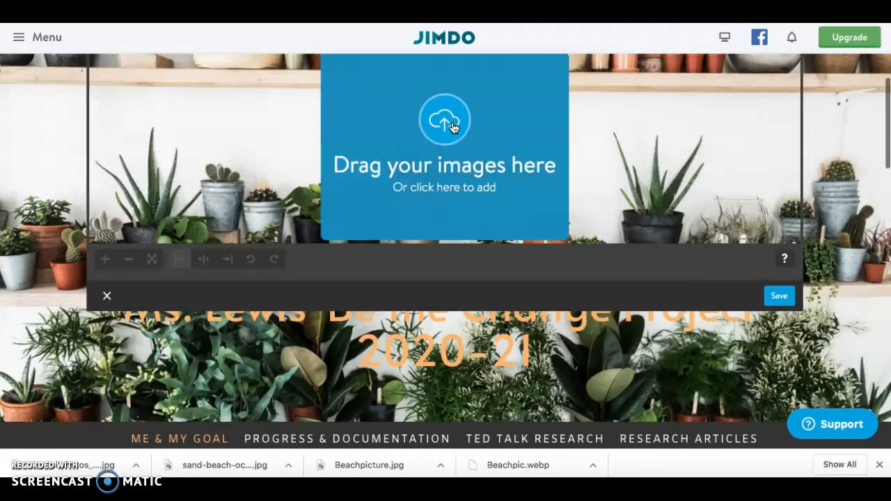
{"action": "scroll", "coordinate": [454, 128], "scroll_direction": "up", "scroll_amount": 1}
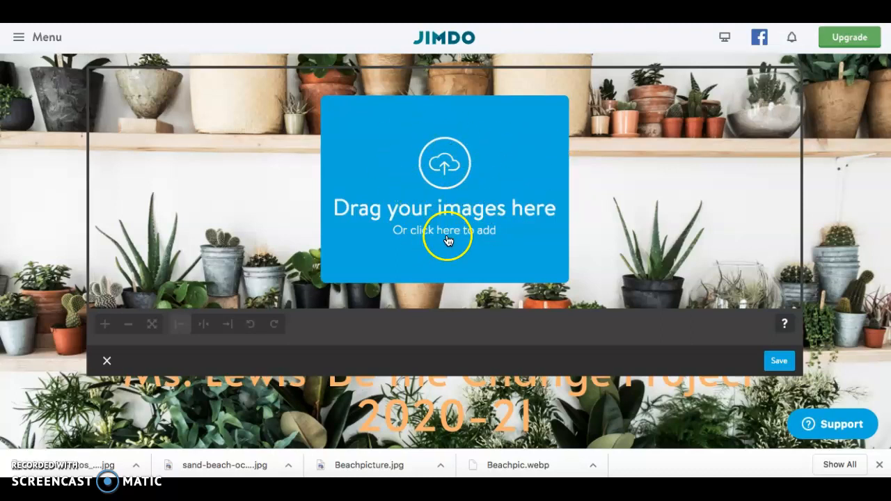
{"action": "left_click", "coordinate": [447, 230]}
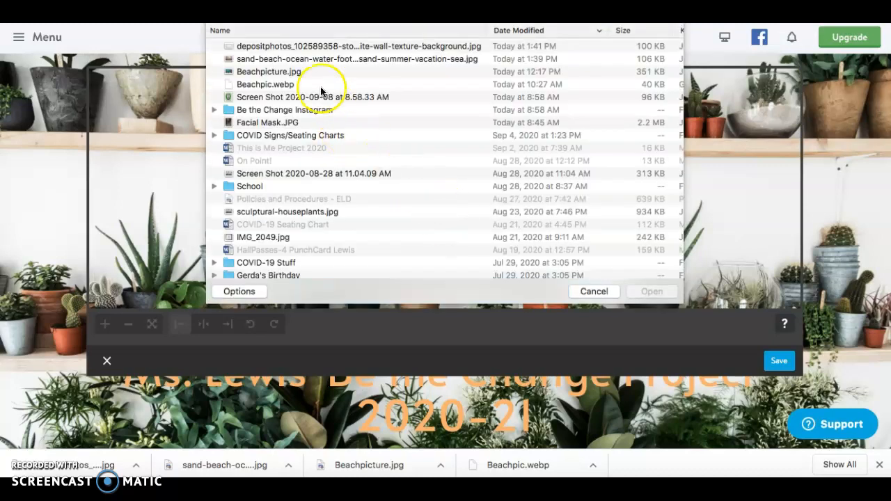
{"action": "scroll", "coordinate": [306, 80], "scroll_direction": "down", "scroll_amount": 3}
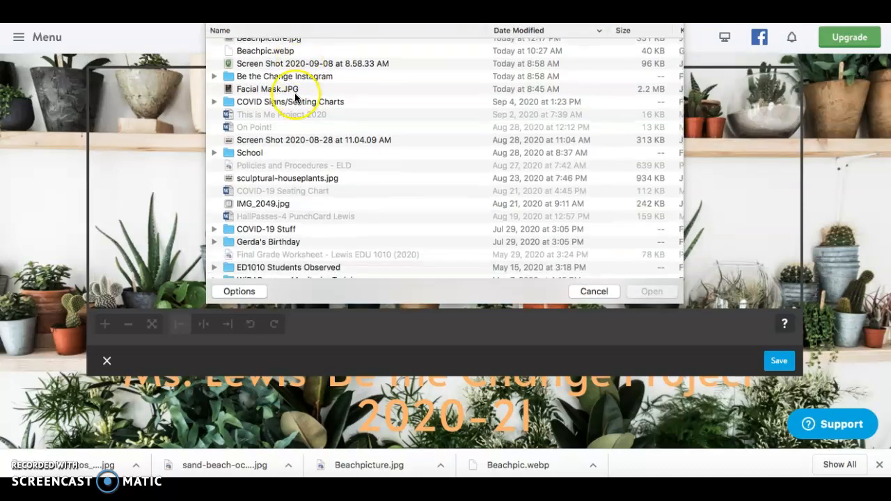
{"action": "scroll", "coordinate": [295, 94], "scroll_direction": "down", "scroll_amount": 2}
{"action": "scroll", "coordinate": [295, 98], "scroll_direction": "down", "scroll_amount": 10}
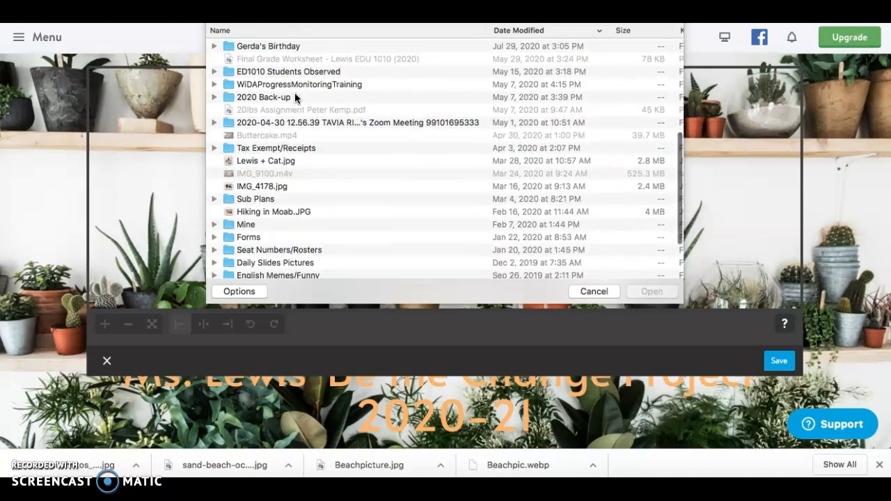
{"action": "left_click", "coordinate": [273, 110]}
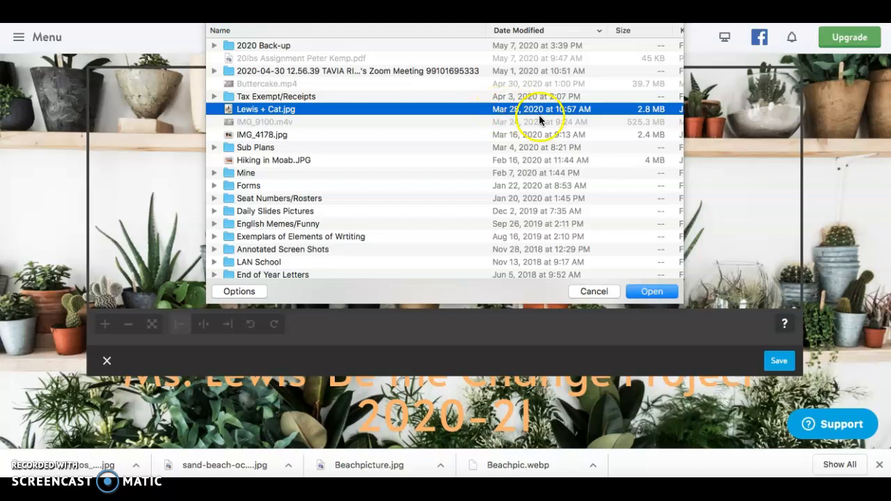
{"action": "left_click", "coordinate": [640, 295]}
{"action": "left_click", "coordinate": [641, 295]}
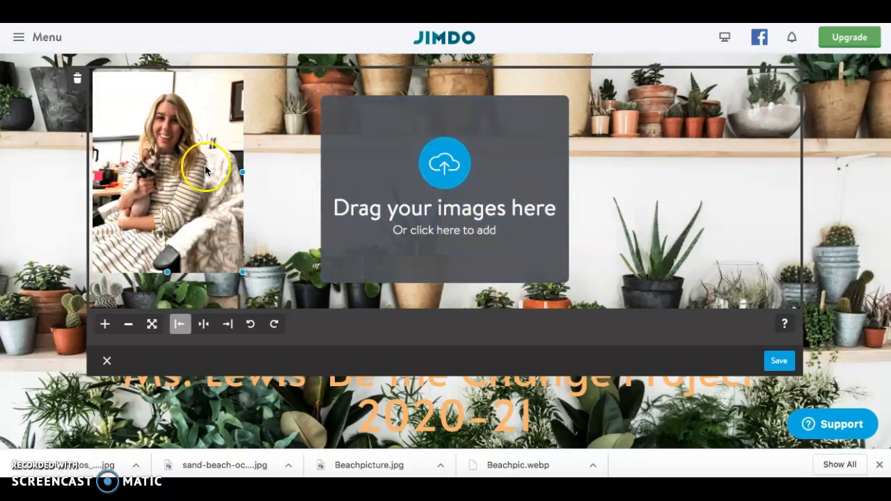
Step: Center the uploaded photo in the logo area and try to enlarge it
{"action": "left_click", "coordinate": [202, 326]}
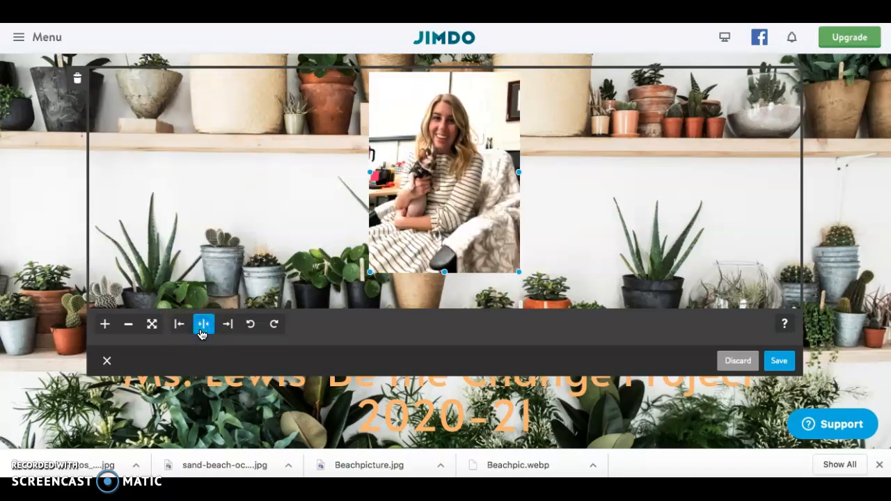
{"action": "left_click", "coordinate": [106, 325]}
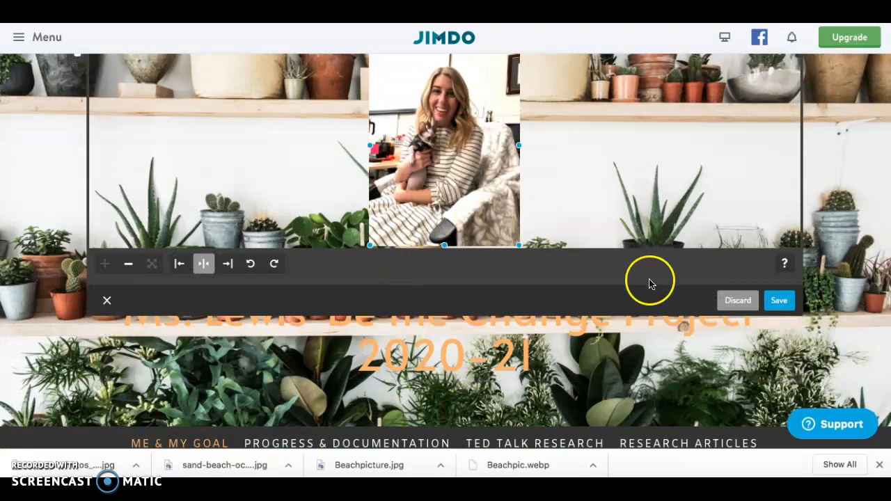
{"action": "scroll", "coordinate": [647, 206], "scroll_direction": "up", "scroll_amount": 1}
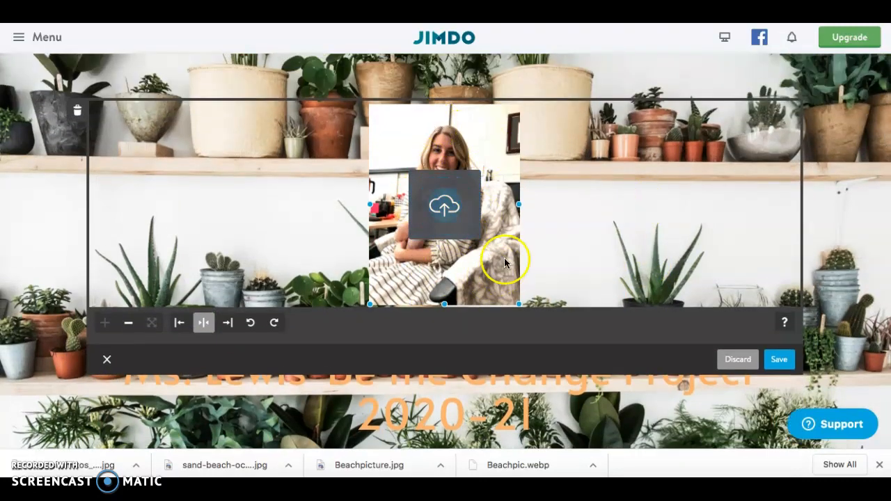
Step: Save the centered logo-area photo and check how it sits with the header title and navigation
{"action": "left_click", "coordinate": [778, 361]}
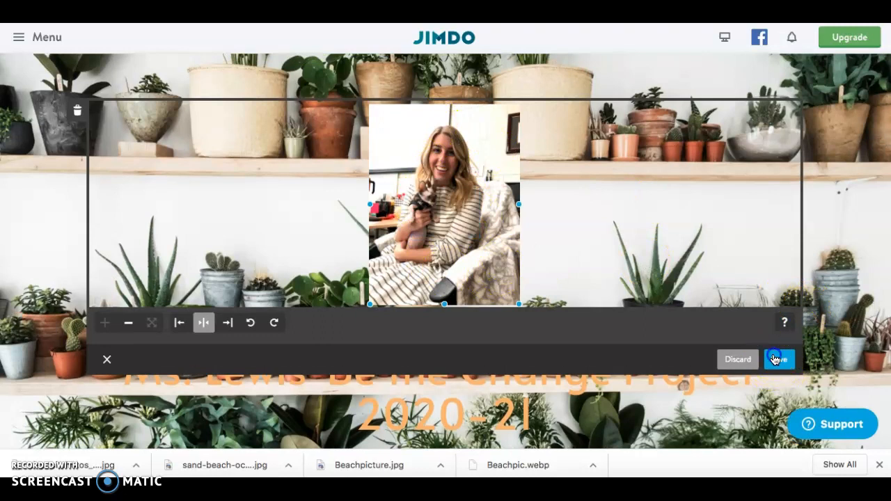
{"action": "scroll", "coordinate": [605, 193], "scroll_direction": "down", "scroll_amount": 1}
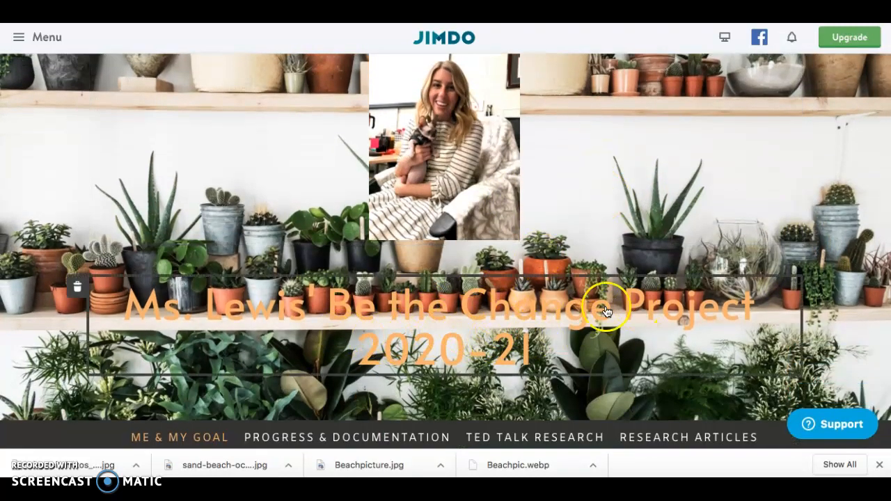
{"action": "scroll", "coordinate": [440, 353], "scroll_direction": "up", "scroll_amount": 1}
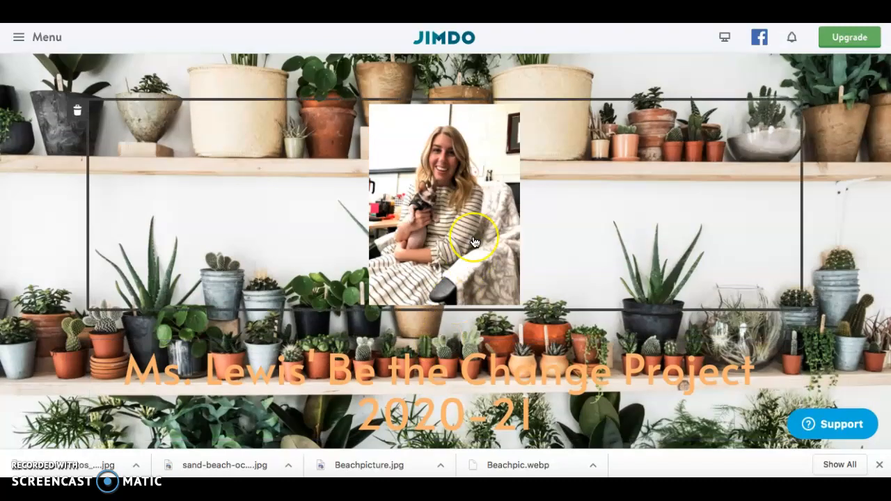
{"action": "scroll", "coordinate": [474, 242], "scroll_direction": "down", "scroll_amount": 3}
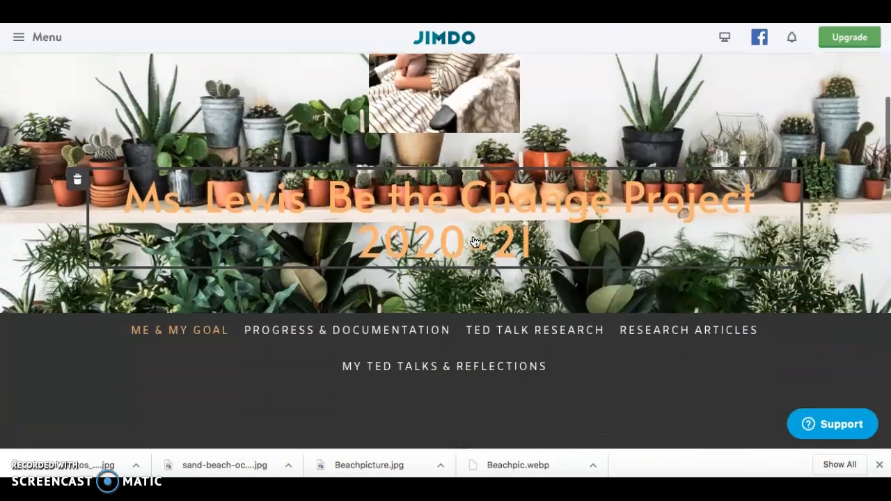
{"action": "scroll", "coordinate": [215, 214], "scroll_direction": "up", "scroll_amount": 3}
{"action": "left_click", "coordinate": [215, 214]}
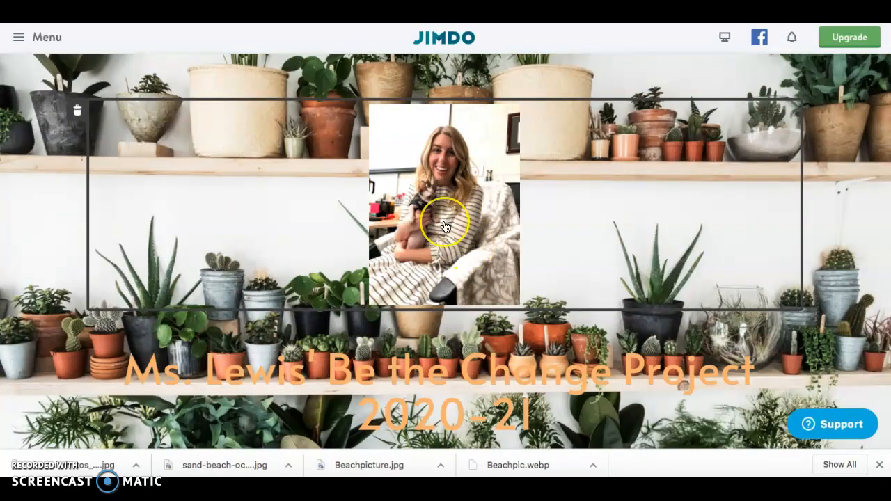
Step: Open the sideways photo in the My Goal section for editing
{"action": "scroll", "coordinate": [445, 226], "scroll_direction": "down", "scroll_amount": 10}
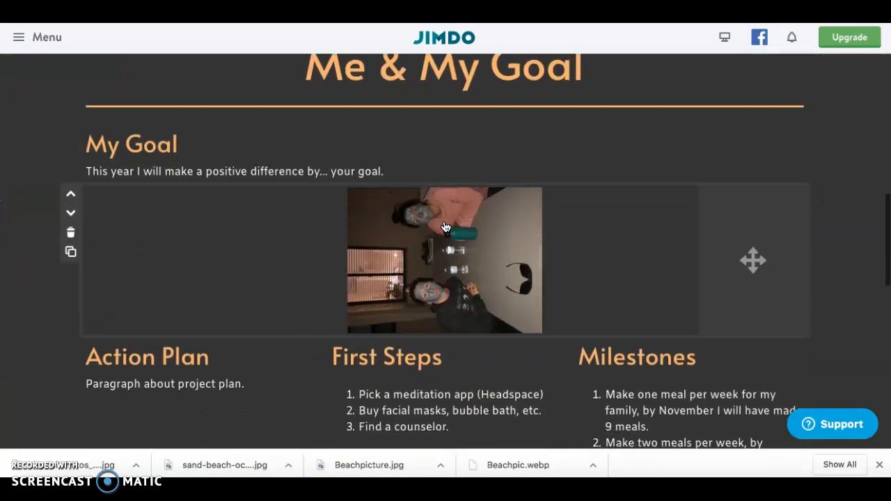
{"action": "left_click", "coordinate": [409, 235]}
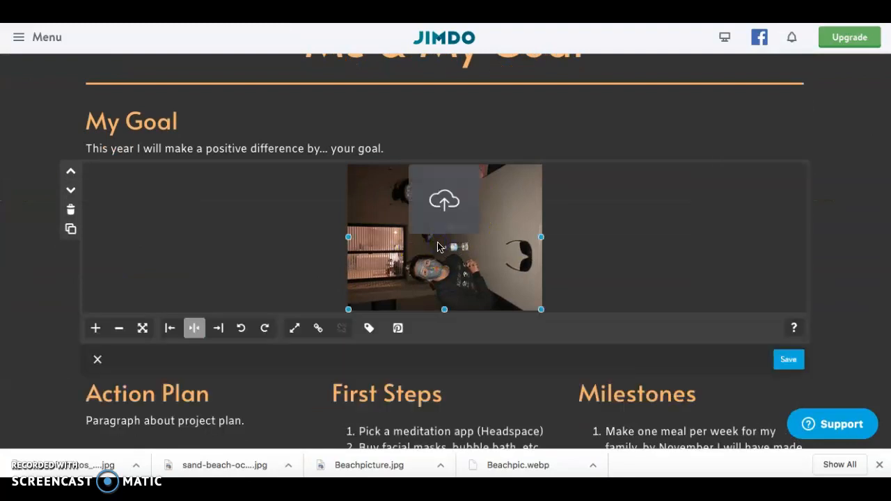